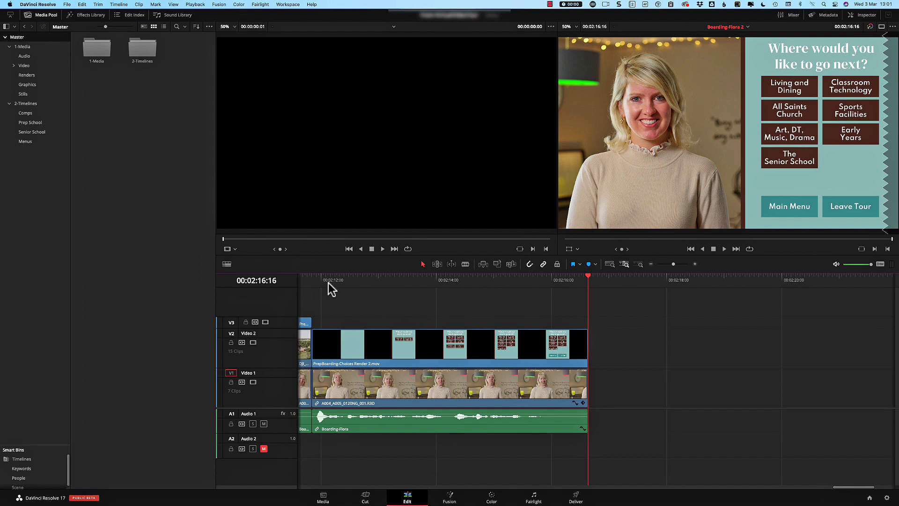
Scrub through the final interview clip and its PrepBoarding-Choices overlay up to the end of the timeline.
scroll(477, 361, "left", 5)
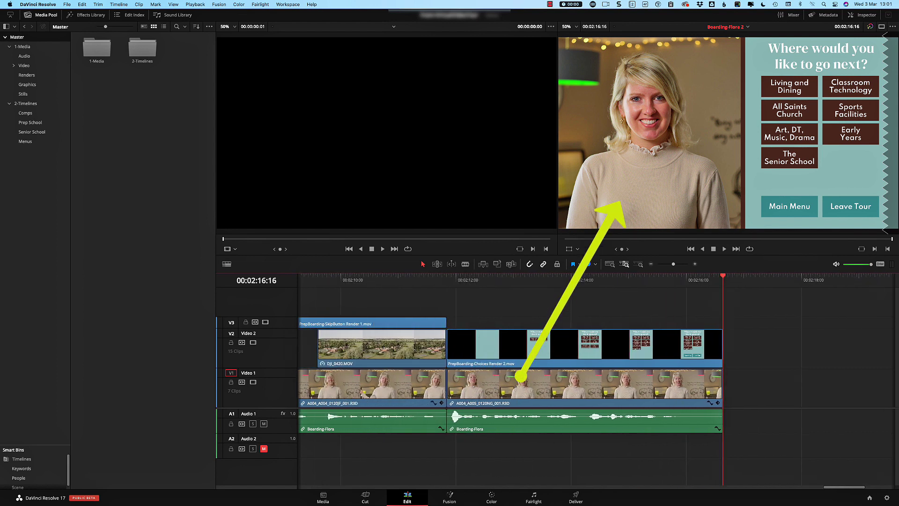
left_click_drag(470, 283, 719, 284)
scroll(693, 301, "right", 2)
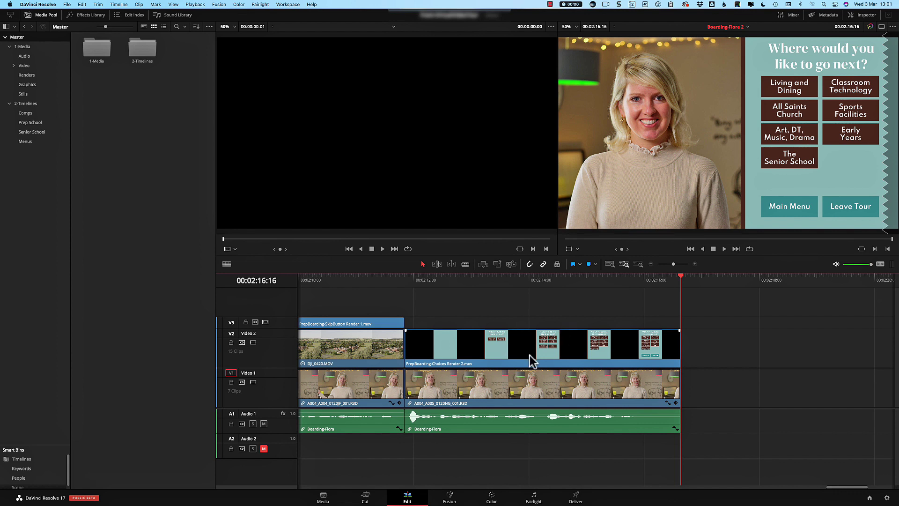
left_click_drag(520, 285, 676, 288)
Review the project's color management settings without changing them, and scrub the last interview clip again.
left_click(887, 500)
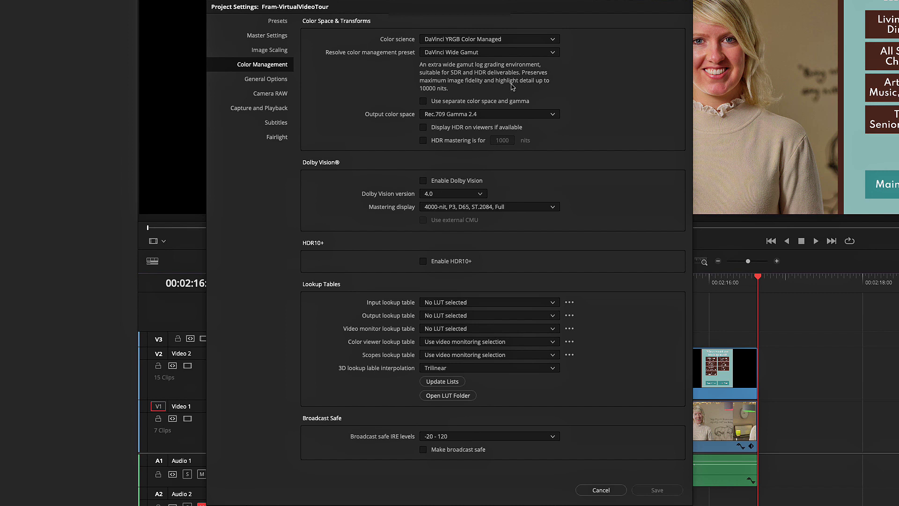
left_click(599, 489)
left_click(561, 428)
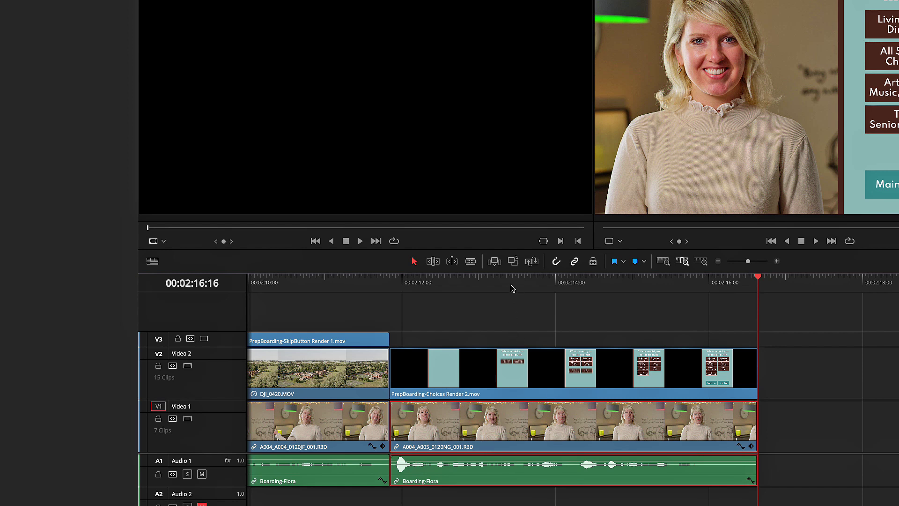
left_click_drag(512, 284, 755, 295)
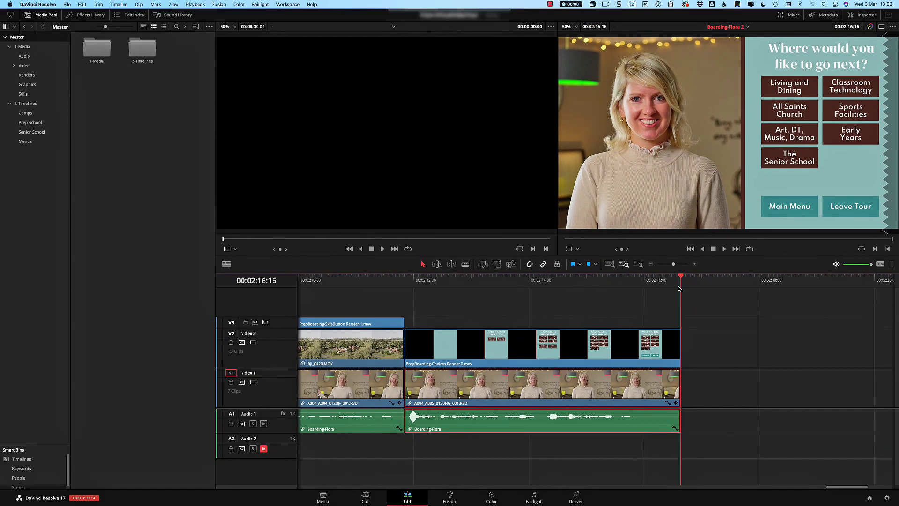
Set the project's color science to DaVinci YRGB with a Rec.709 Gamma 2.4 timeline color space and save.
left_click(886, 498)
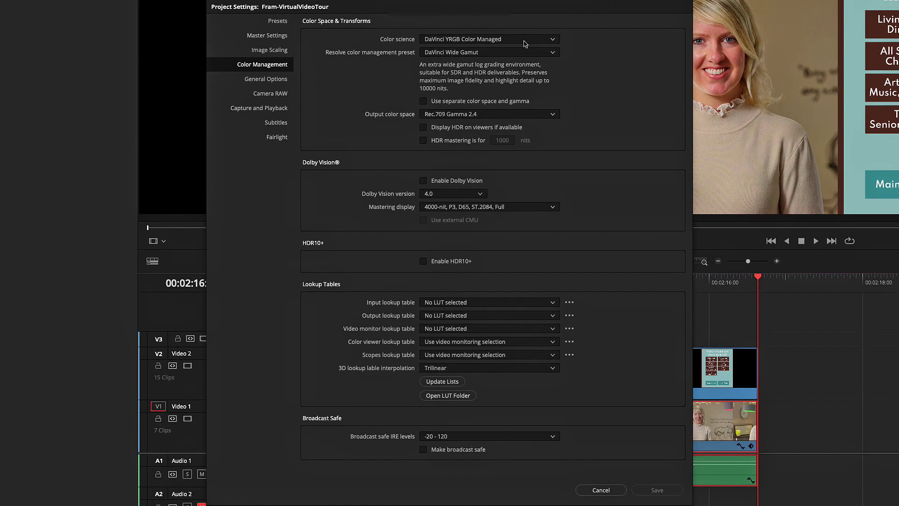
left_click(491, 97)
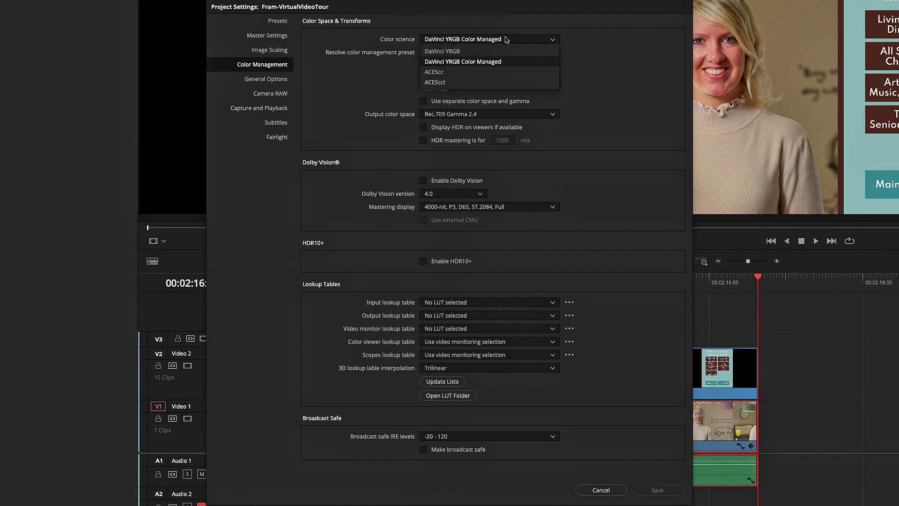
left_click(463, 51)
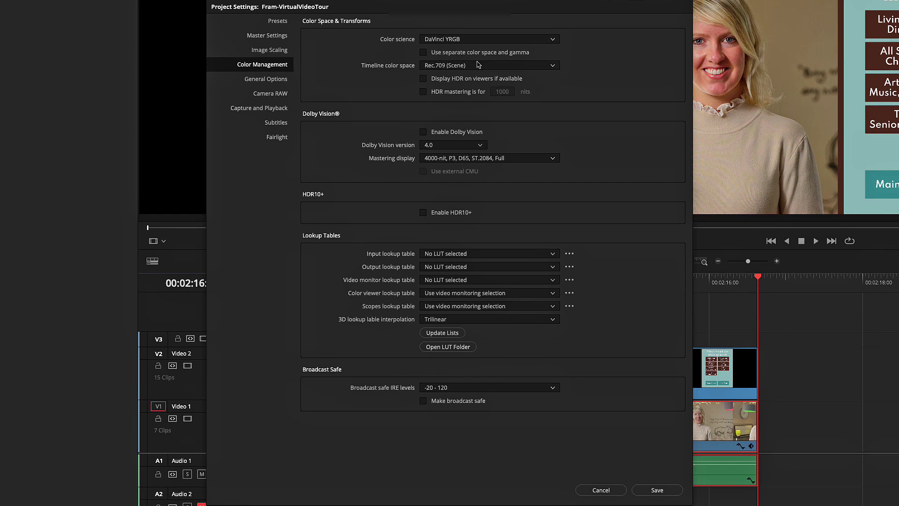
left_click(478, 65)
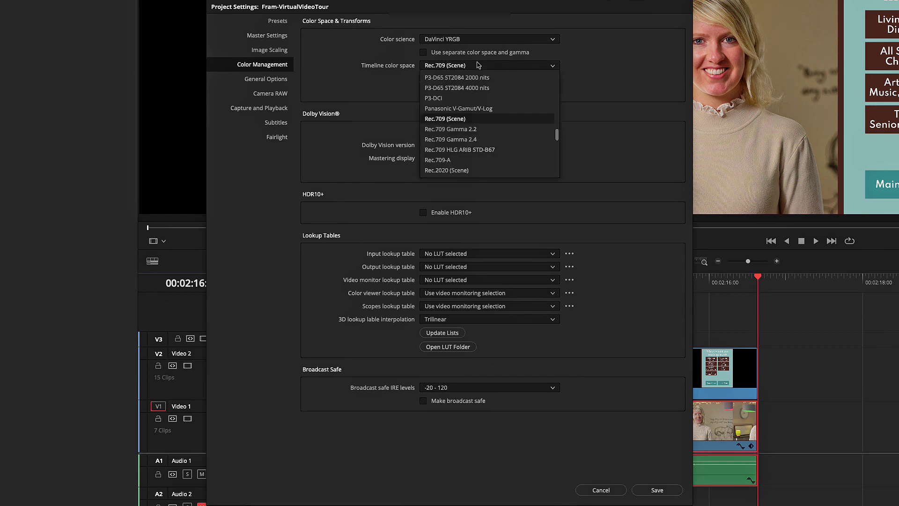
left_click(492, 141)
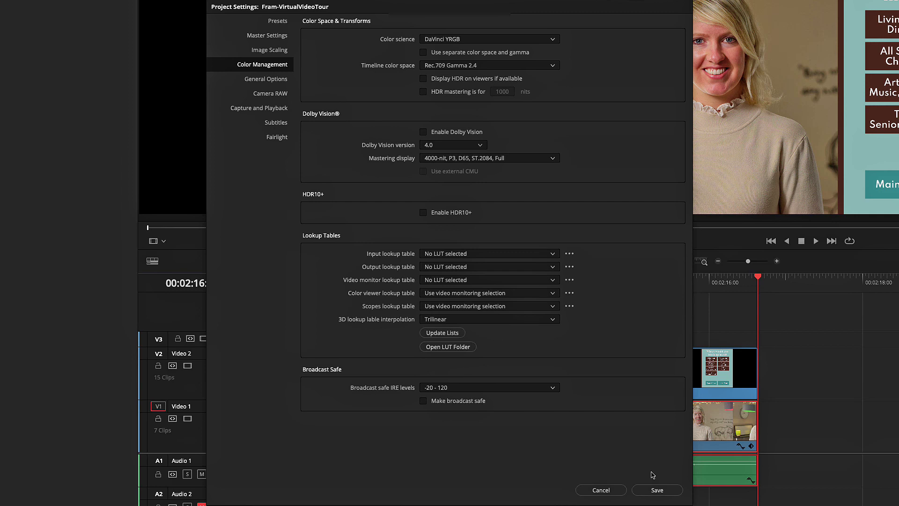
left_click(657, 491)
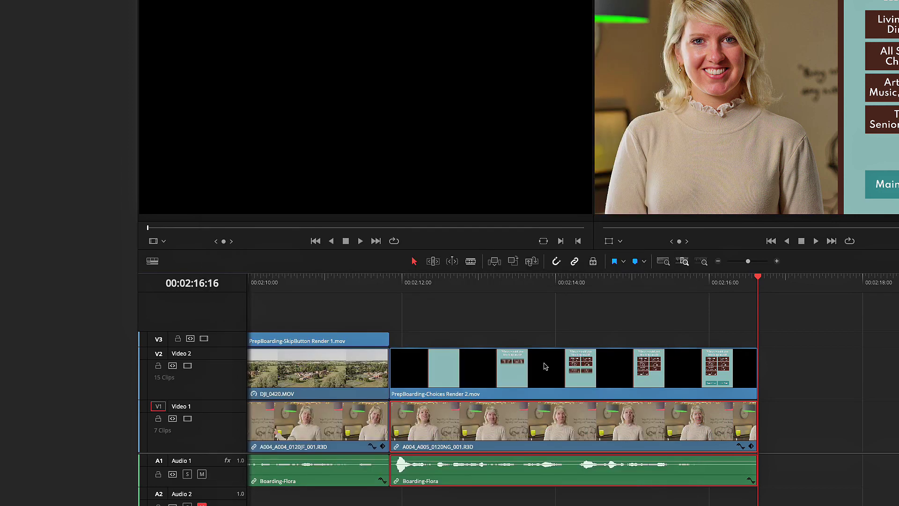
At 00:02:14:01, save the project color science as DaVinci YRGB Color Managed with the SDR Rec.709 preset, keeping the viewer unobstructed.
left_click(520, 281)
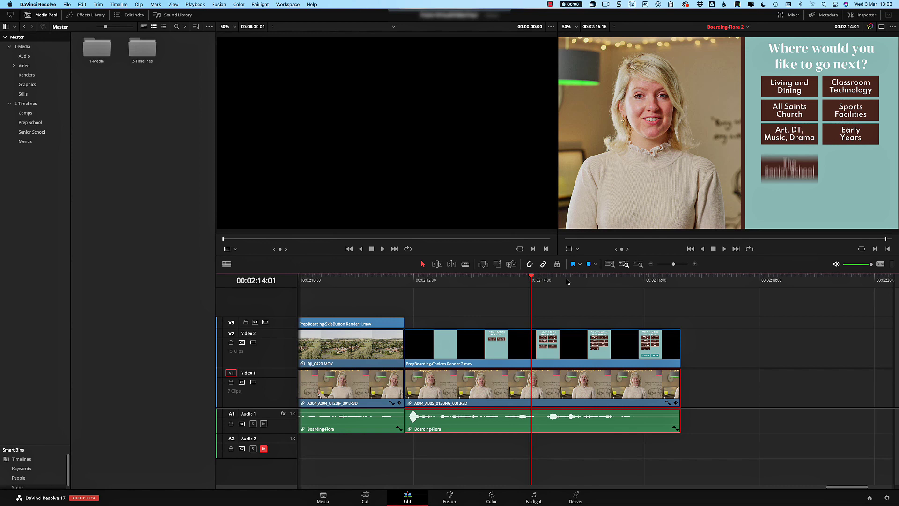
left_click(887, 497)
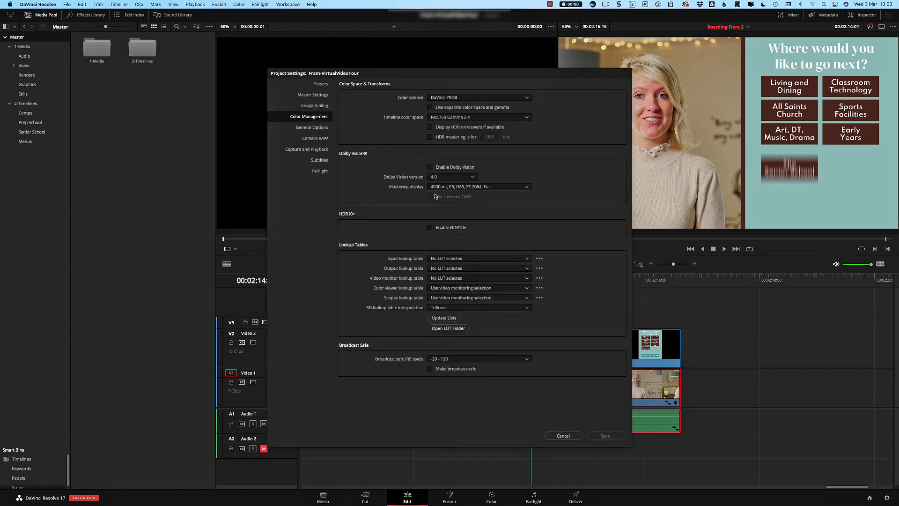
left_click(476, 100)
left_click(475, 110)
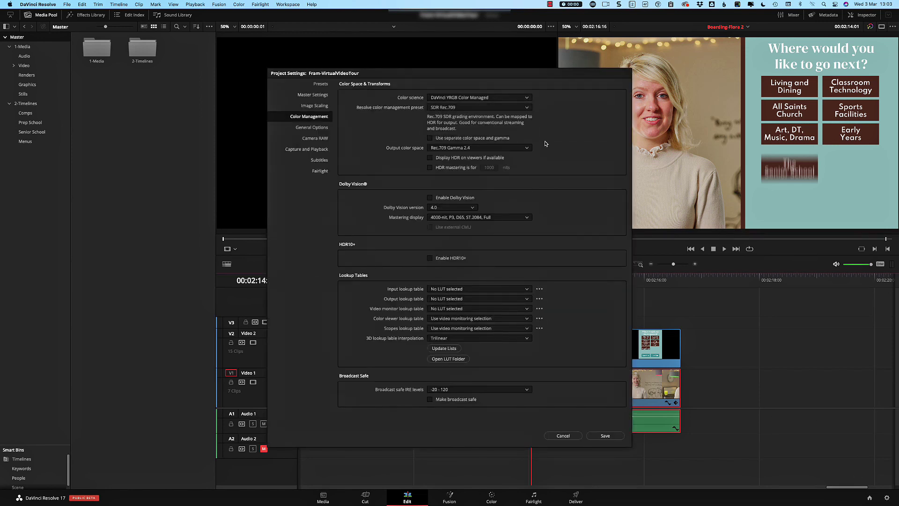
left_click_drag(532, 76, 426, 47)
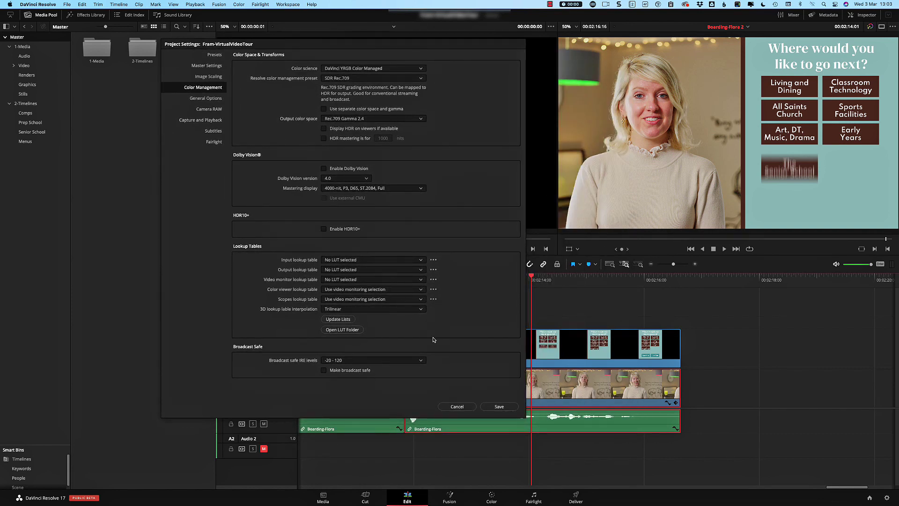
left_click(499, 407)
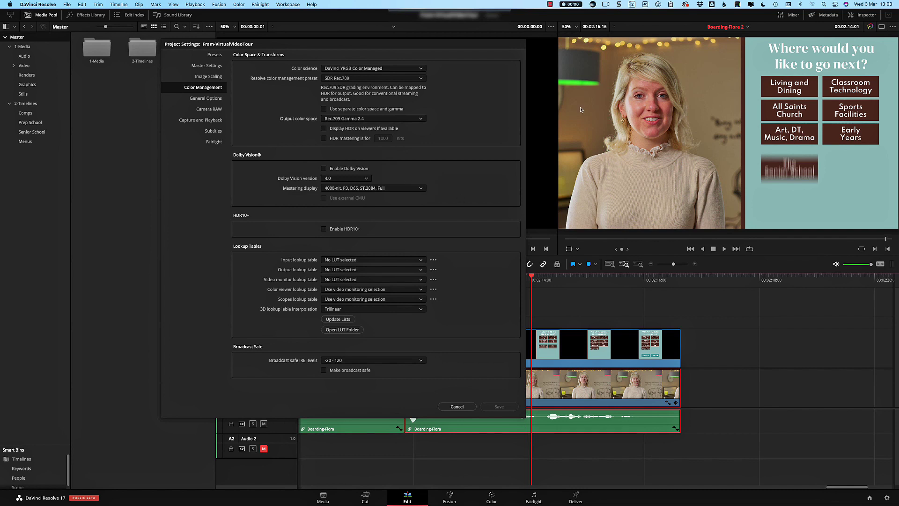
Switch the color science back to DaVinci YRGB with timeline color space Rec.709 Gamma 2.4 and save for comparison.
left_click(386, 68)
left_click(386, 83)
left_click(386, 87)
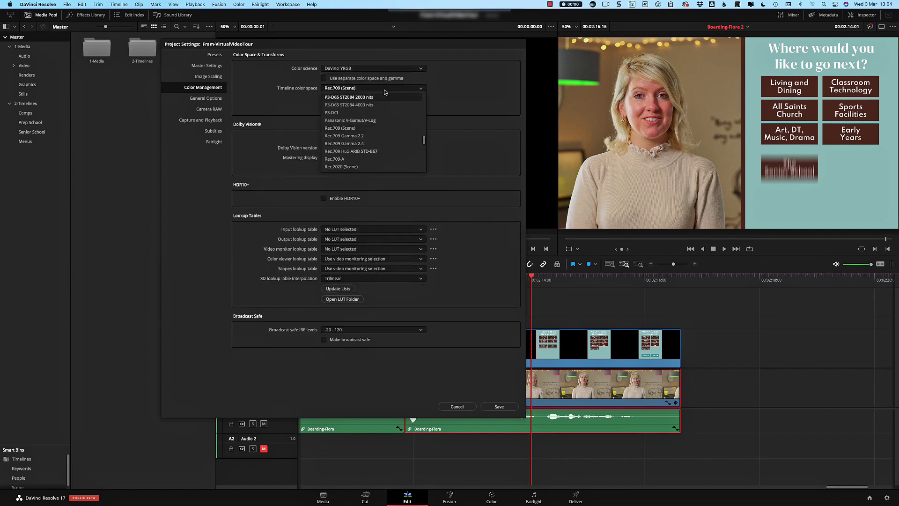
left_click(365, 140)
left_click(492, 407)
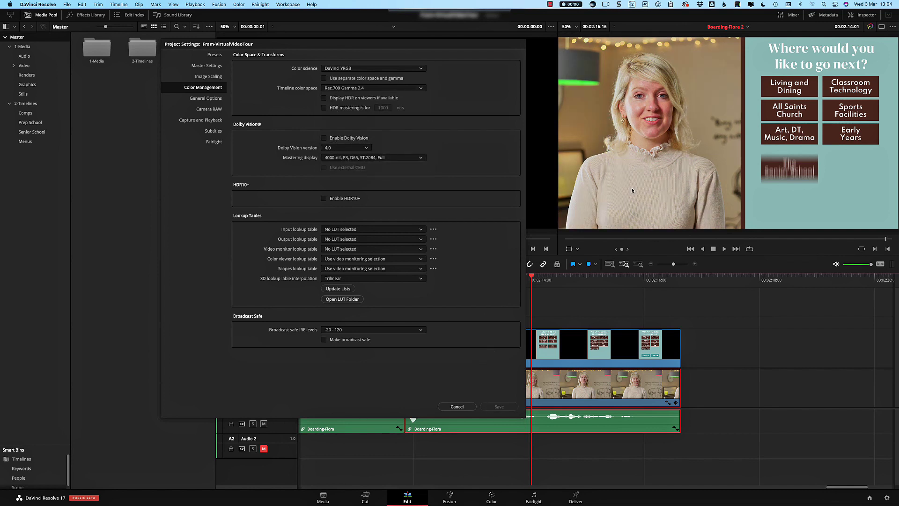
Set the color science to DaVinci YRGB Color Managed with the DaVinci Wide Gamut preset, save, and close the project settings.
left_click(402, 88)
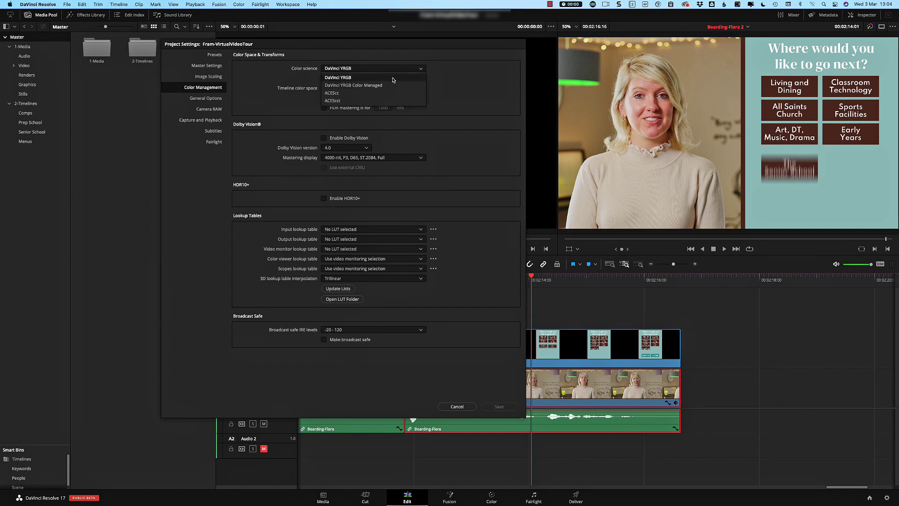
left_click(391, 86)
left_click(395, 69)
left_click(394, 78)
left_click(375, 78)
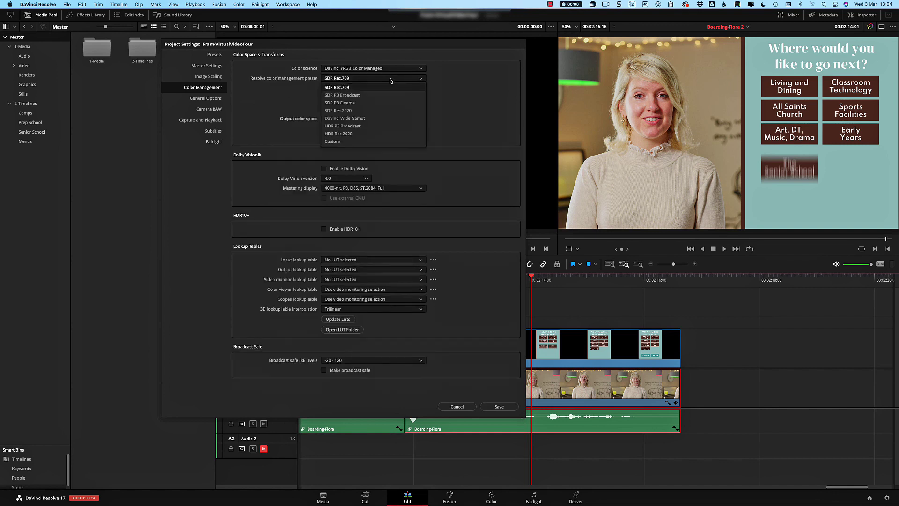
left_click(374, 119)
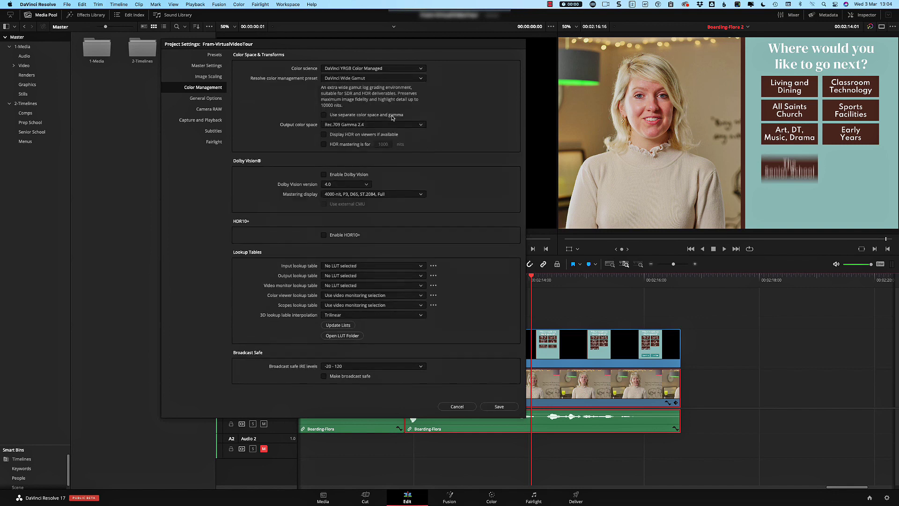
left_click(500, 407)
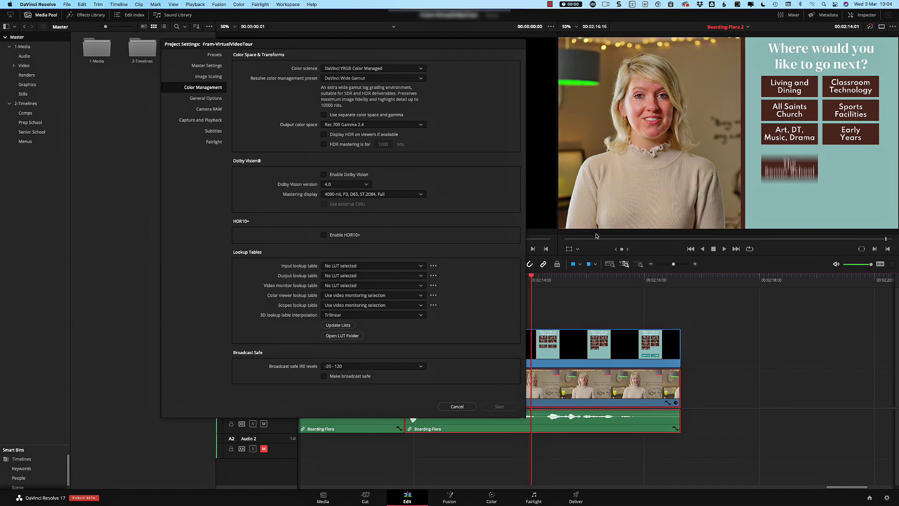
left_click(458, 407)
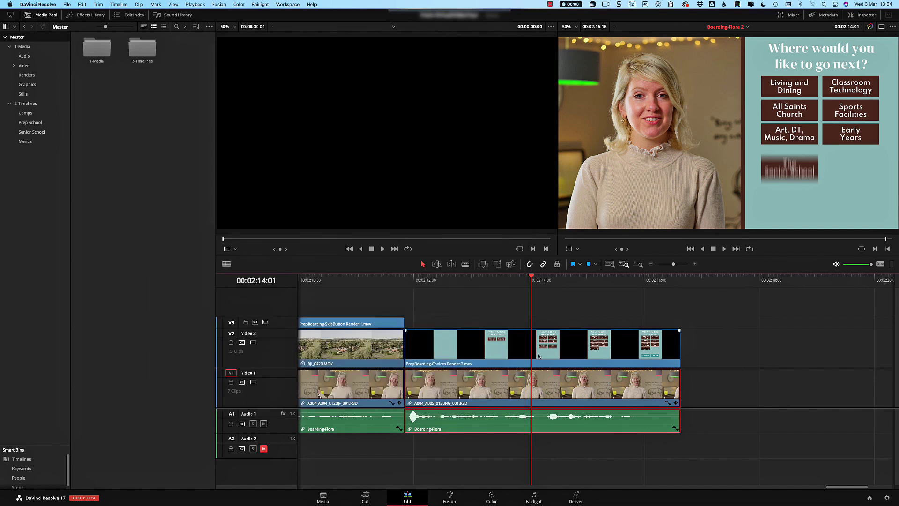
Play and scrub the last section to 00:02:15:12, and decompose the PrepBoarding-Choices Render 2.mov clip to its original.
key("space")
left_click(412, 287)
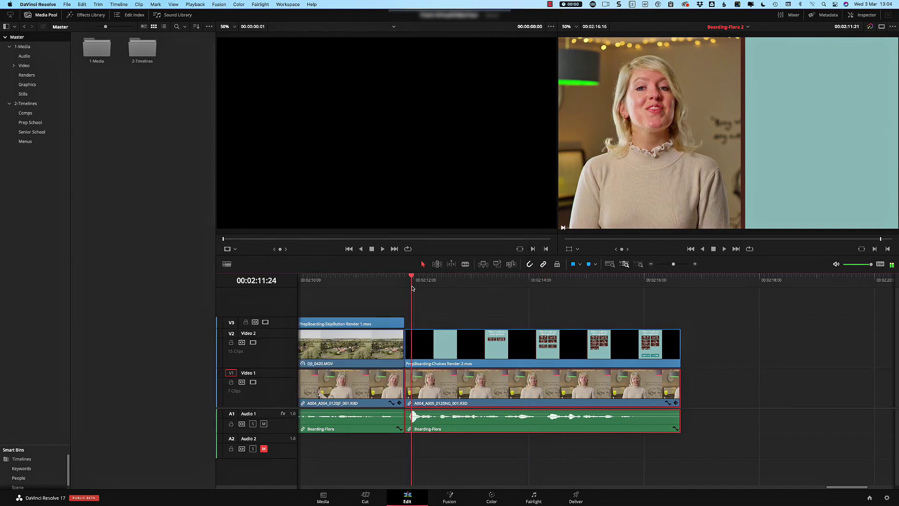
left_click_drag(412, 287, 614, 298)
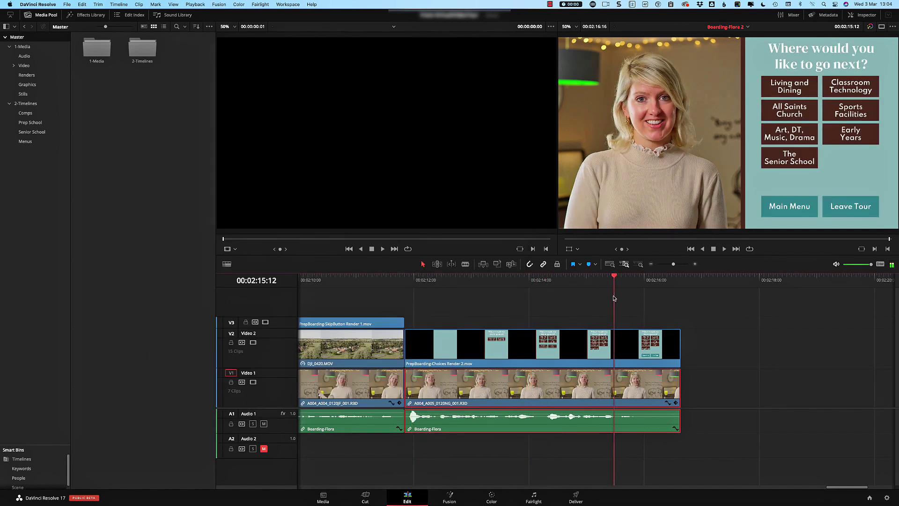
right_click(578, 341)
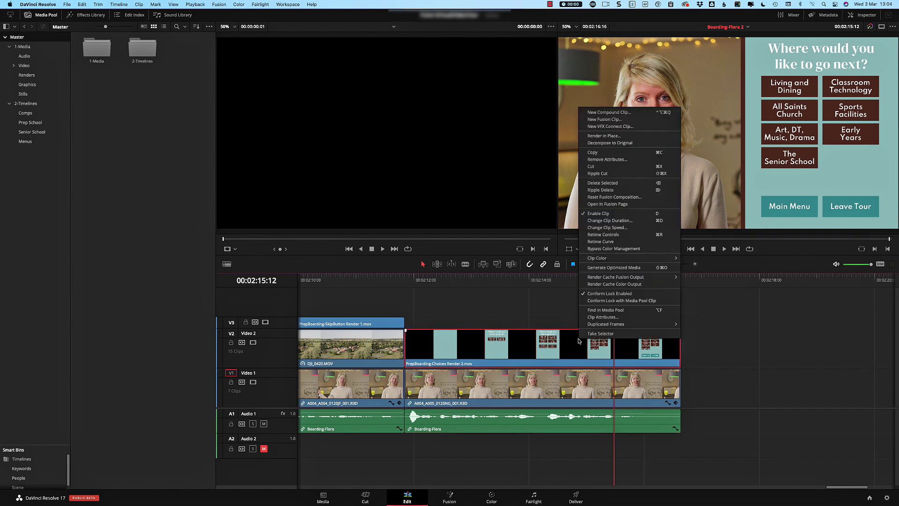
left_click(618, 144)
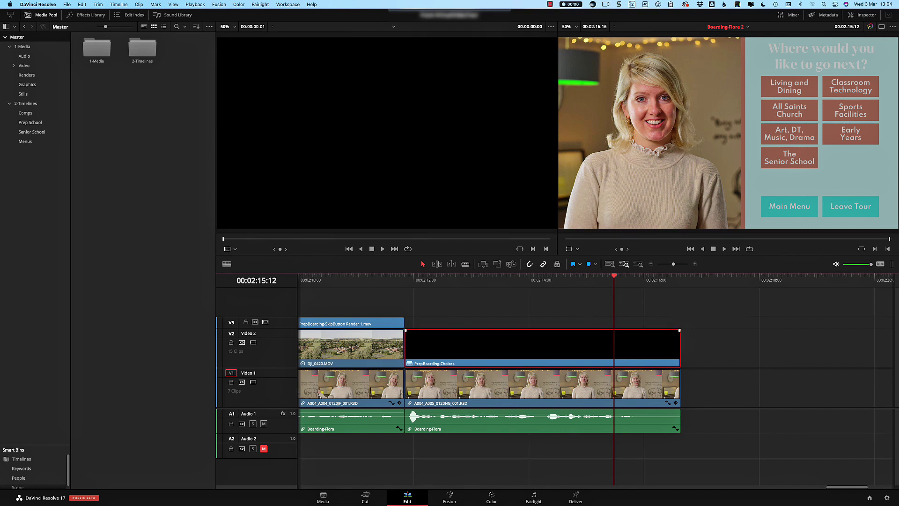
Open the PrepBoarding-Choices compound clip in its own timeline and place the playhead at 00:00:03:05.
right_click(562, 340)
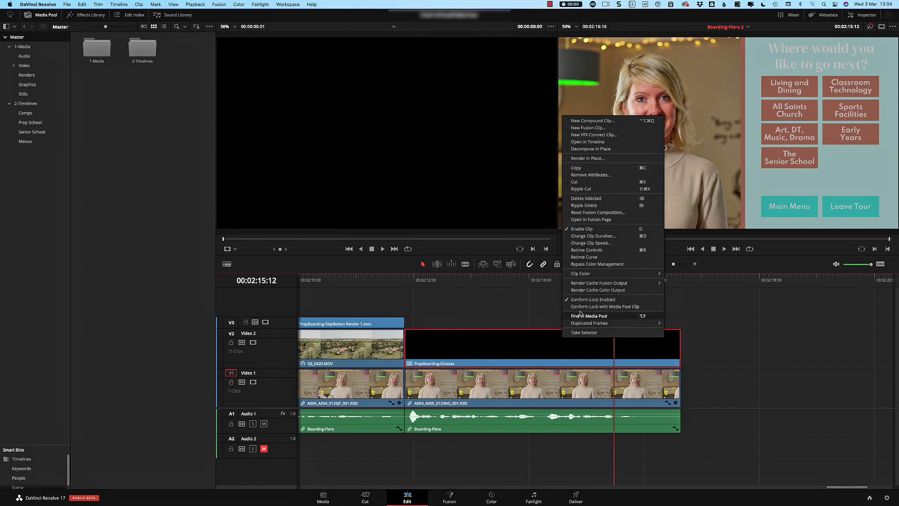
left_click(591, 142)
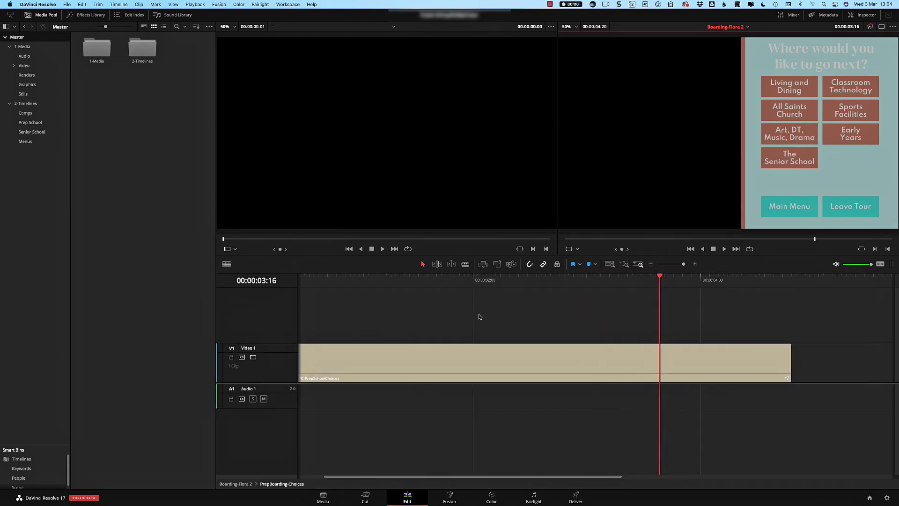
left_click(576, 287)
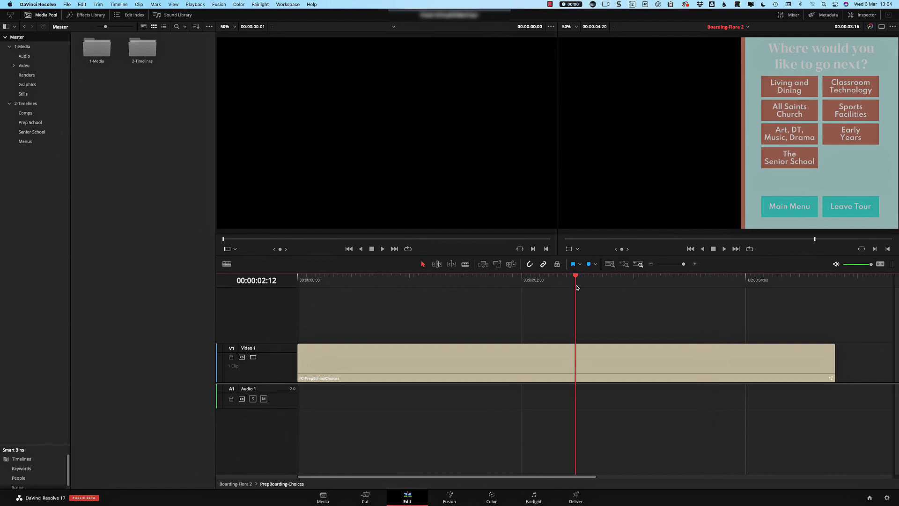
left_click(658, 286)
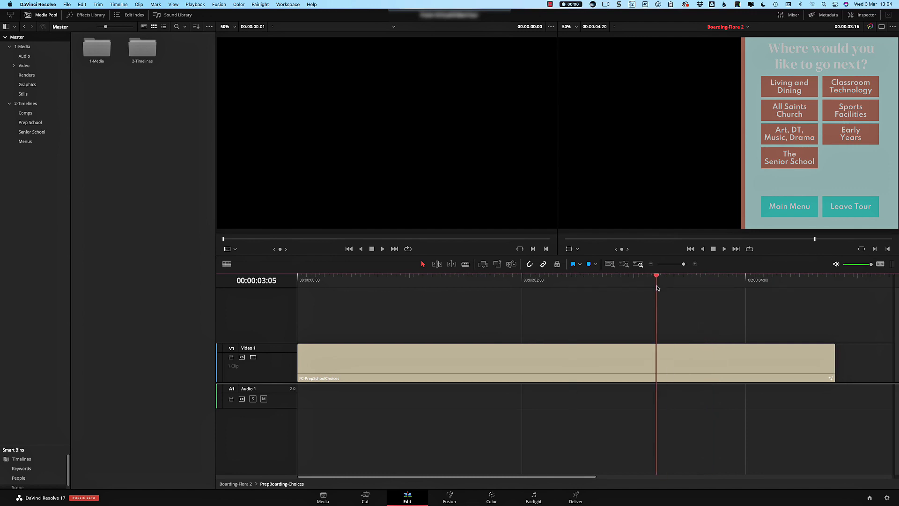
Inspect the FCPrepSchoolChoices_1 node's controls on the Fusion page, reposition the node slightly, and return to the Edit page.
left_click(450, 500)
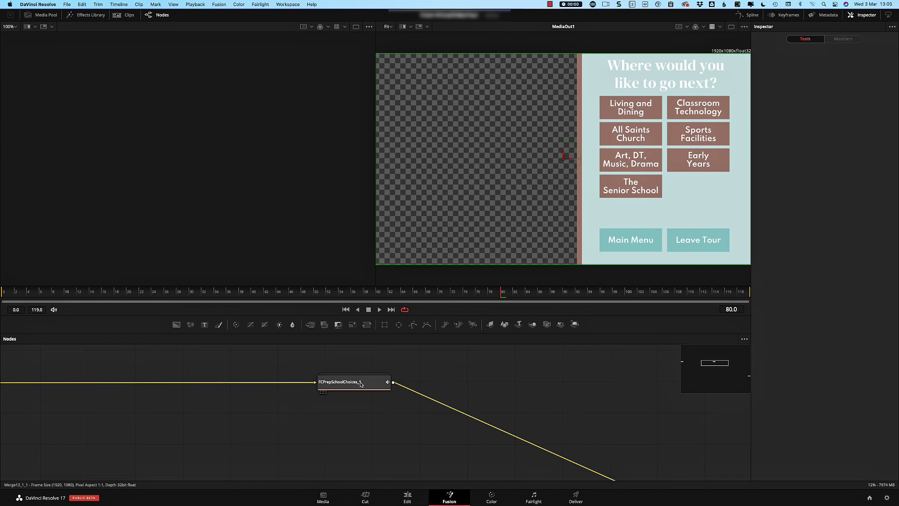
left_click(360, 384)
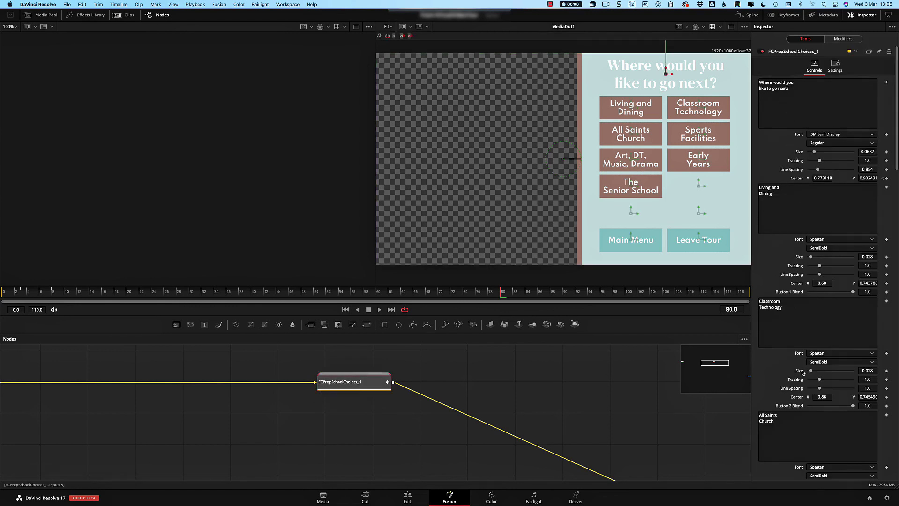
left_click(520, 372)
left_click(361, 385)
left_click_drag(361, 385, 391, 398)
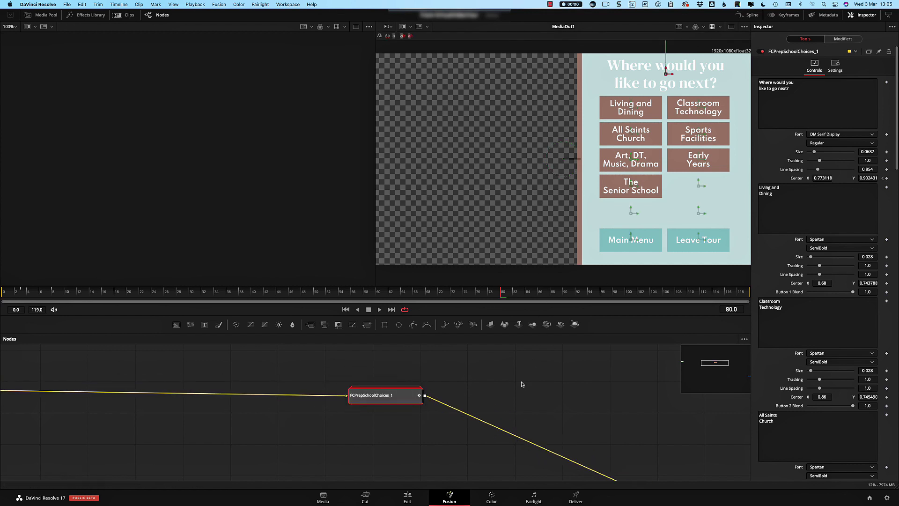
left_click(408, 497)
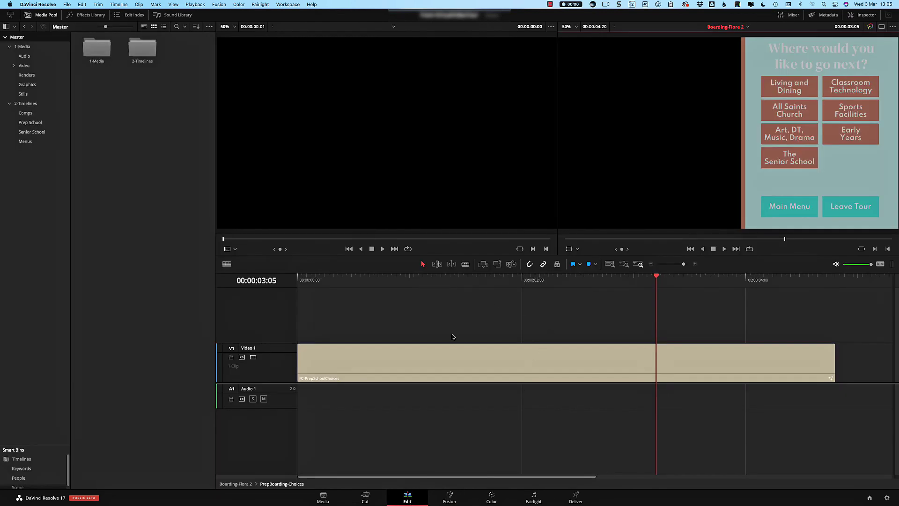
Return to the Boarding-Flora 2 timeline and place the playhead at 00:02:14:00.
left_click(235, 484)
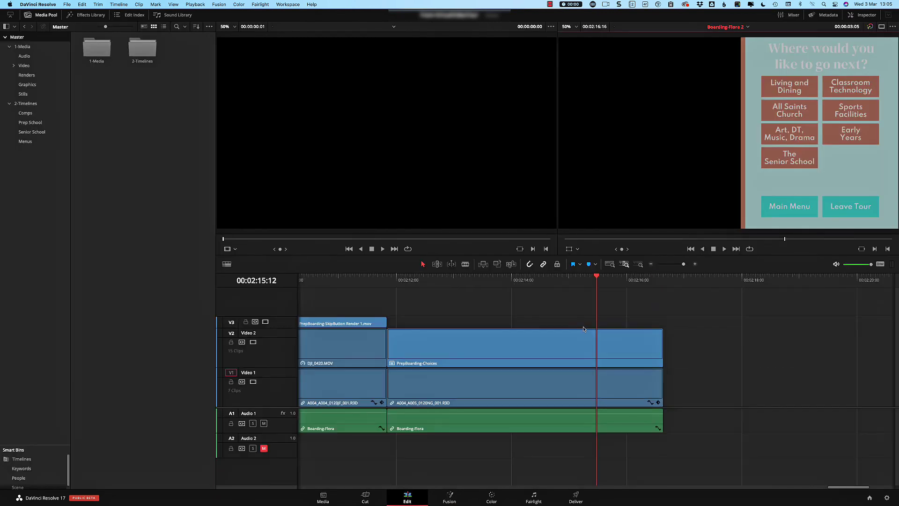
left_click_drag(556, 281, 511, 284)
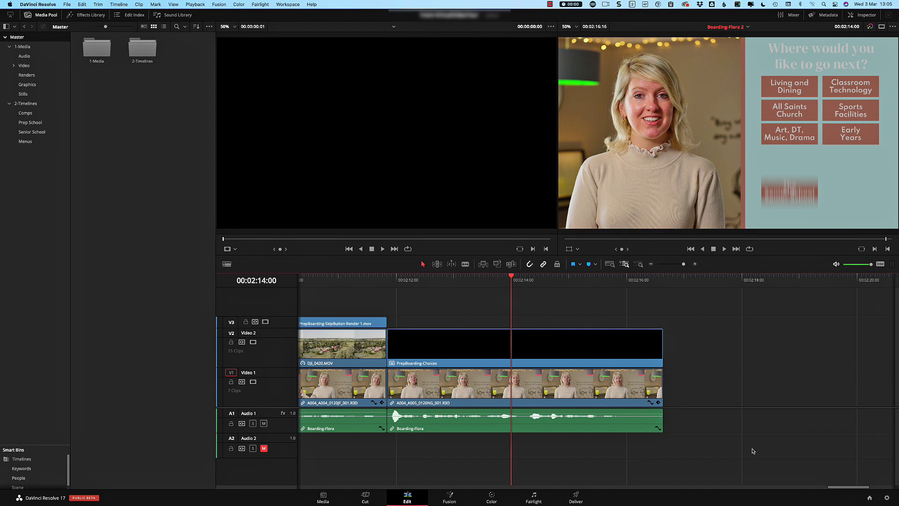
Set the project's color science to DaVinci YRGB with a Rec.709 Gamma 2.4 timeline color space, and save the settings.
left_click(886, 497)
left_click(485, 99)
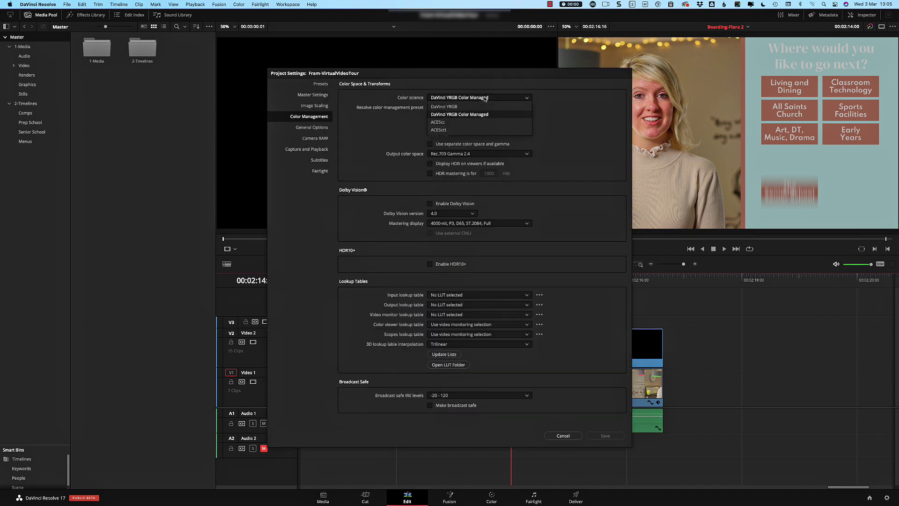
left_click(479, 116)
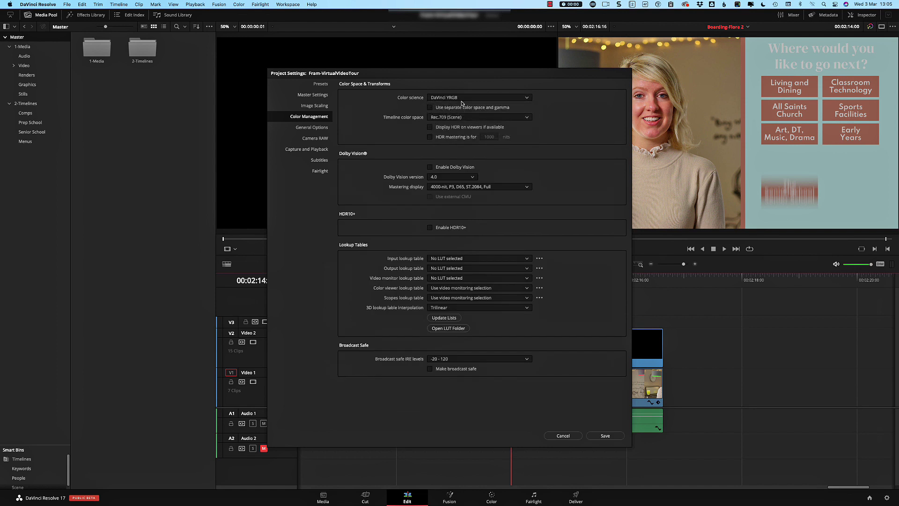
left_click(470, 117)
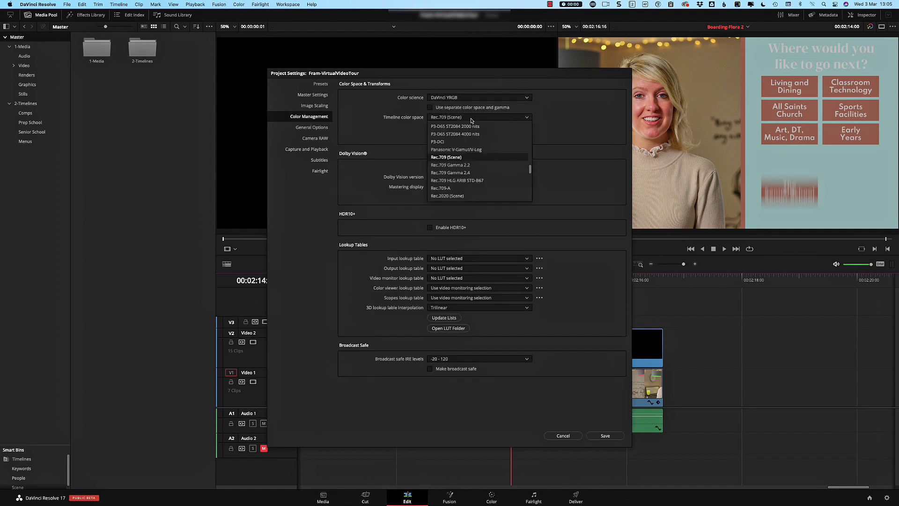
left_click(468, 173)
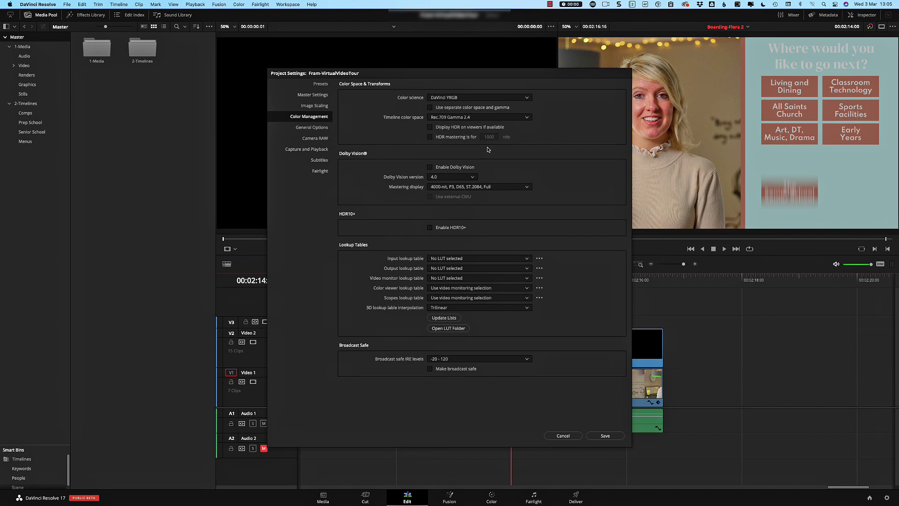
left_click(607, 436)
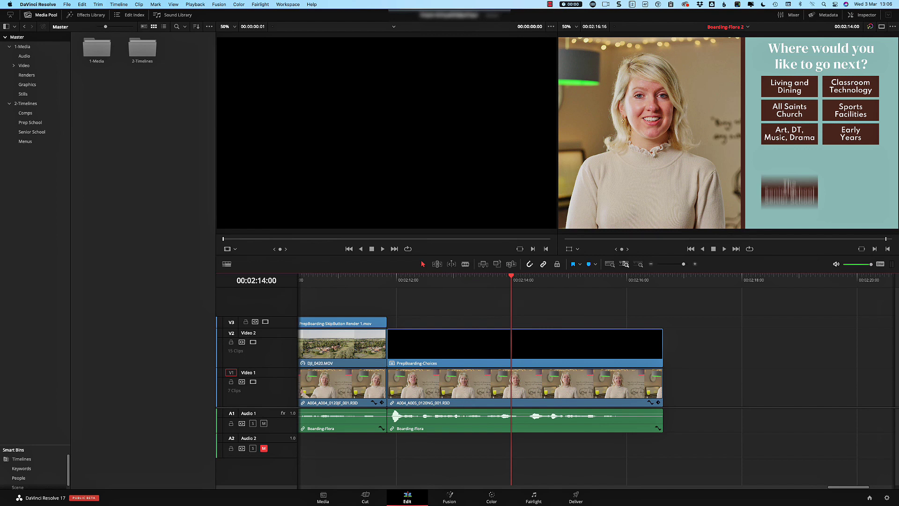
Decompose the PrepBoarding-Choices compound clip in place at 00:02:14:00 and view its composition on the Fusion page.
left_click_drag(511, 281, 510, 332)
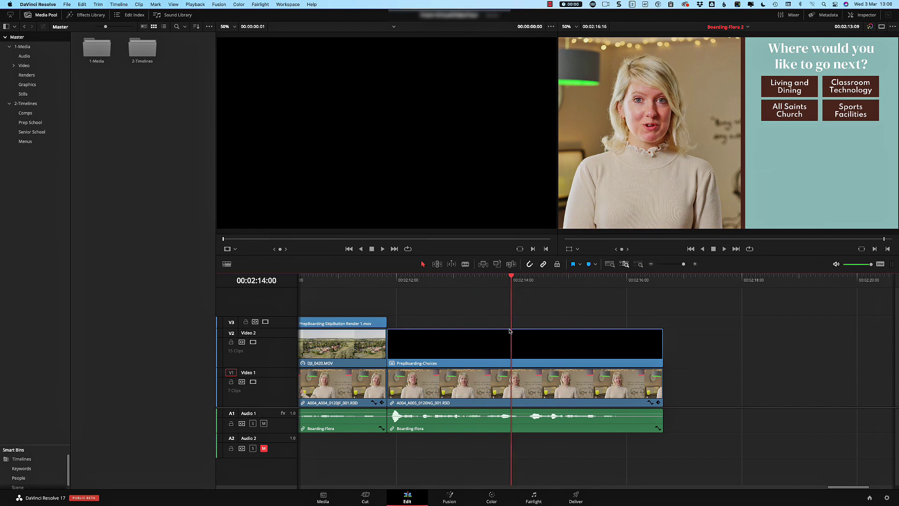
right_click(509, 331)
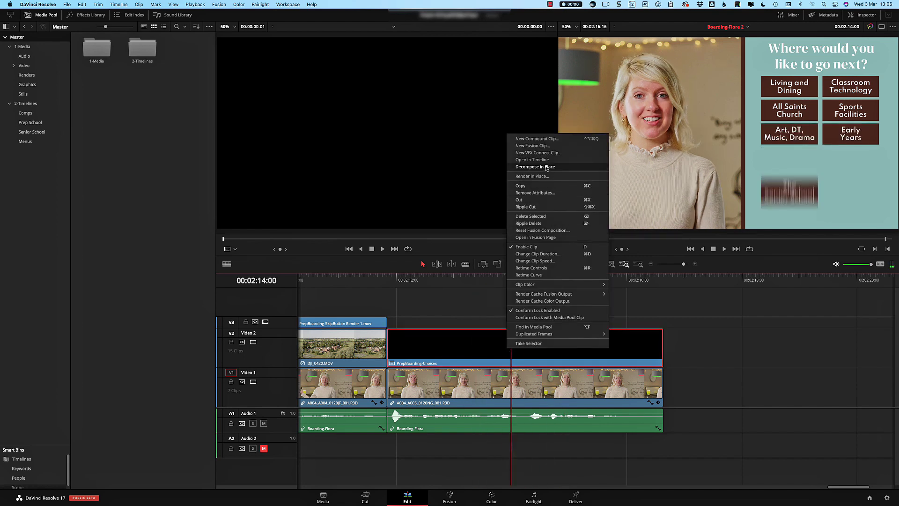
left_click(531, 321)
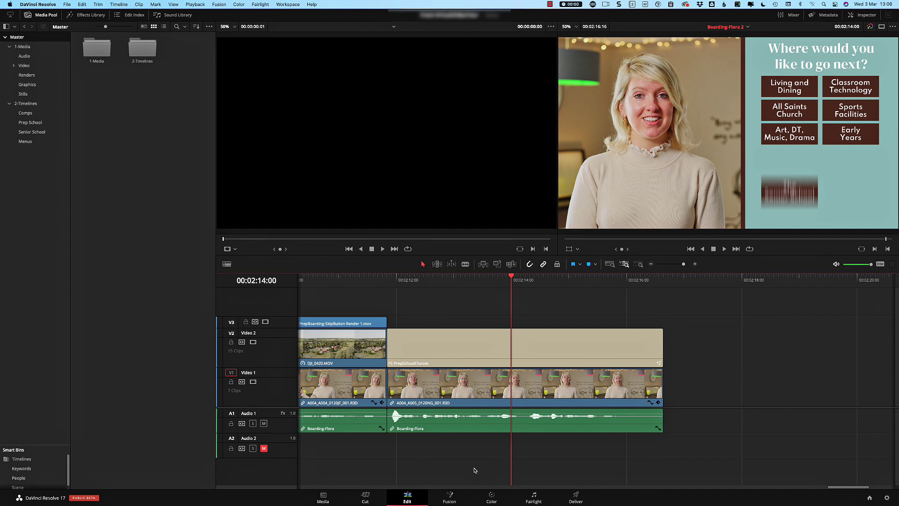
left_click(449, 498)
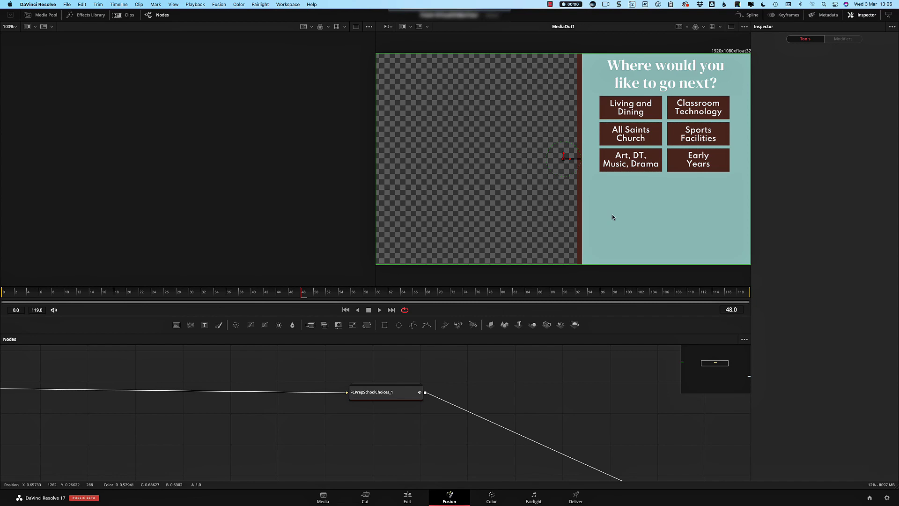
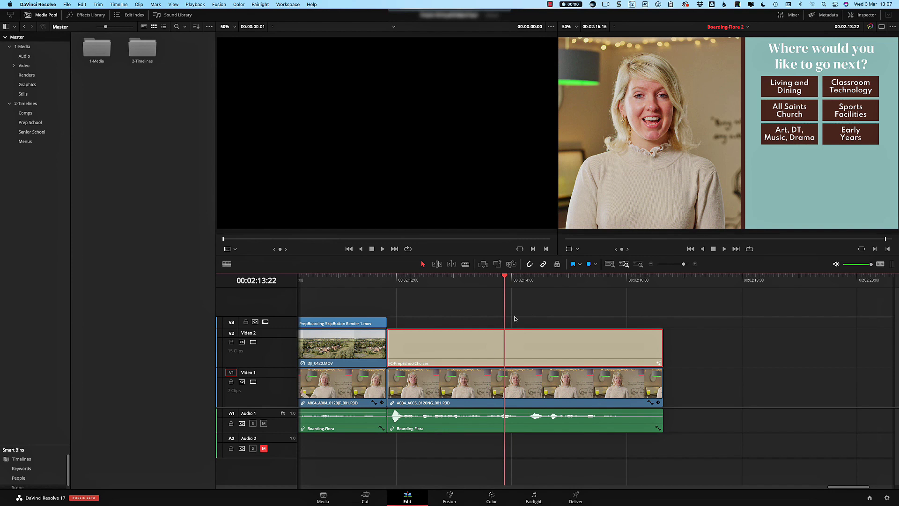
Check the clip commands of the decomposed FC-PrepSchoolChoices clip for Render in Place, and deselect the clip.
right_click(515, 345)
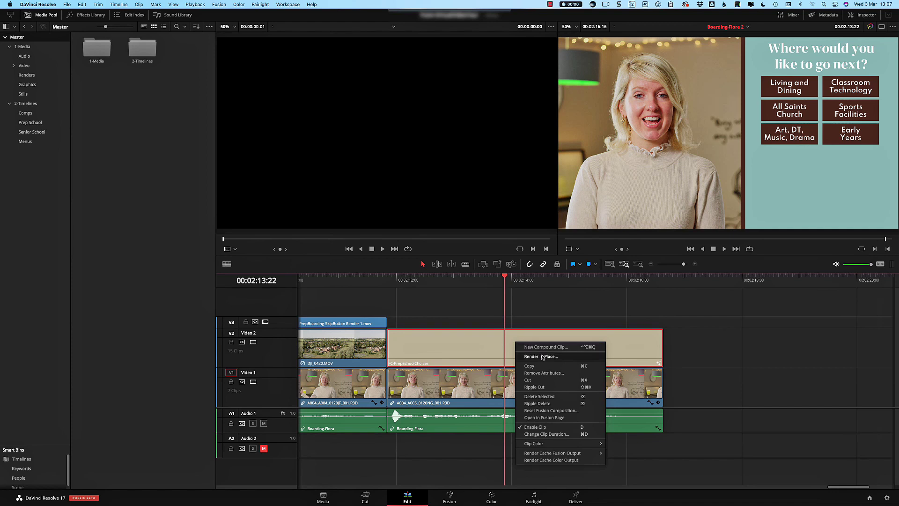
key("Escape")
key("Left")
right_click(521, 347)
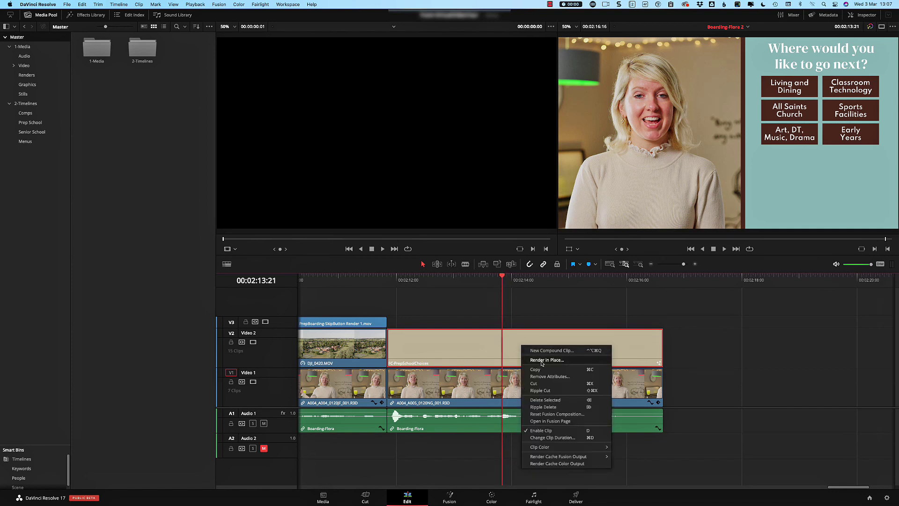
key("Escape")
left_click(544, 320)
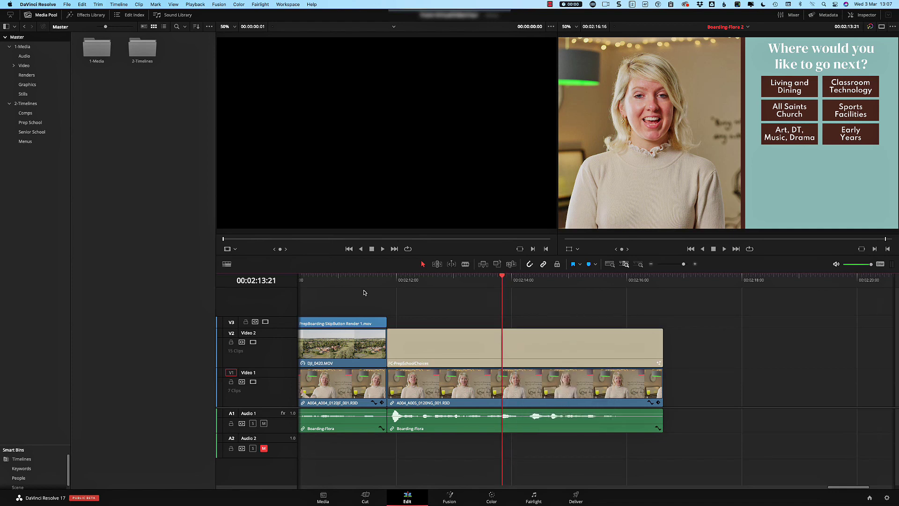
Try a Fusion Composition effect on Video 2 after the last clip, check its clip commands, and delete it.
left_click(91, 15)
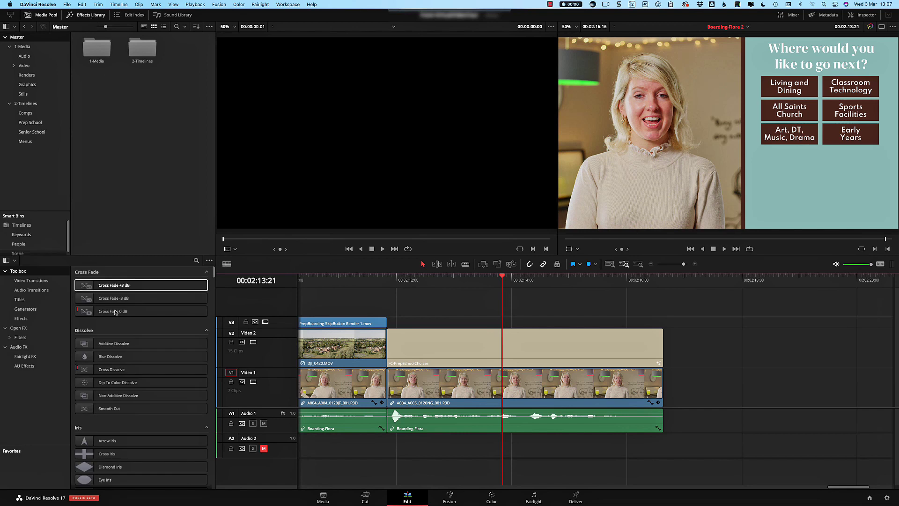
left_click(20, 318)
left_click_drag(115, 298, 697, 345)
left_click(728, 285)
right_click(731, 345)
left_click(748, 352)
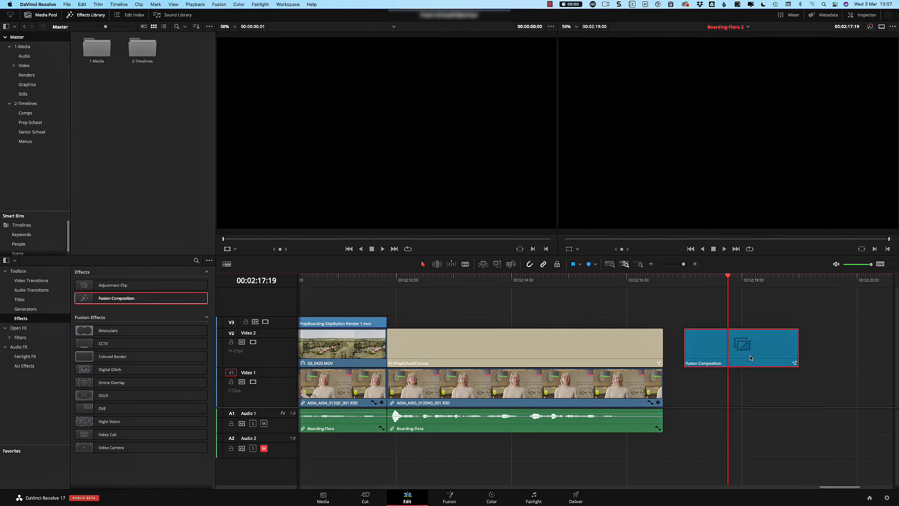
key("BackSpace")
Undo the decomposition of the menu-choices clip at 00:02:14:00 and compare the clip commands before and after.
left_click(512, 286)
right_click(518, 338)
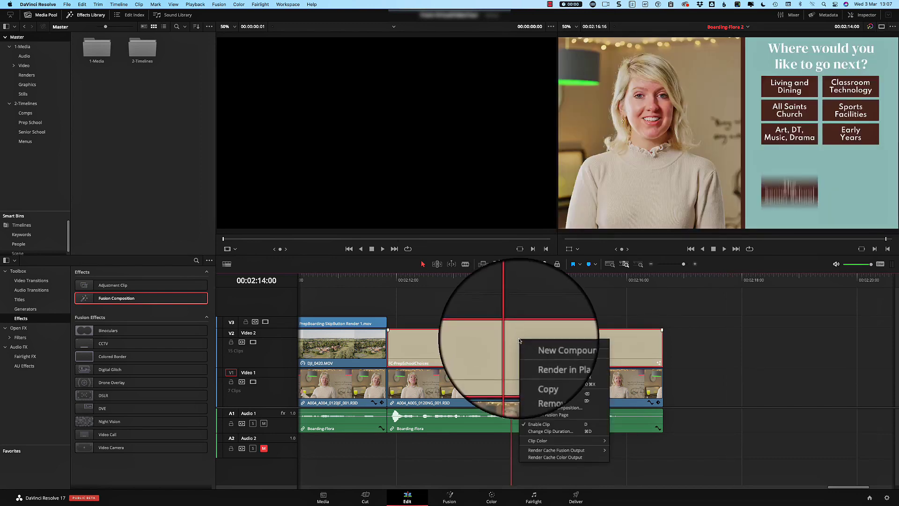
left_click(526, 312)
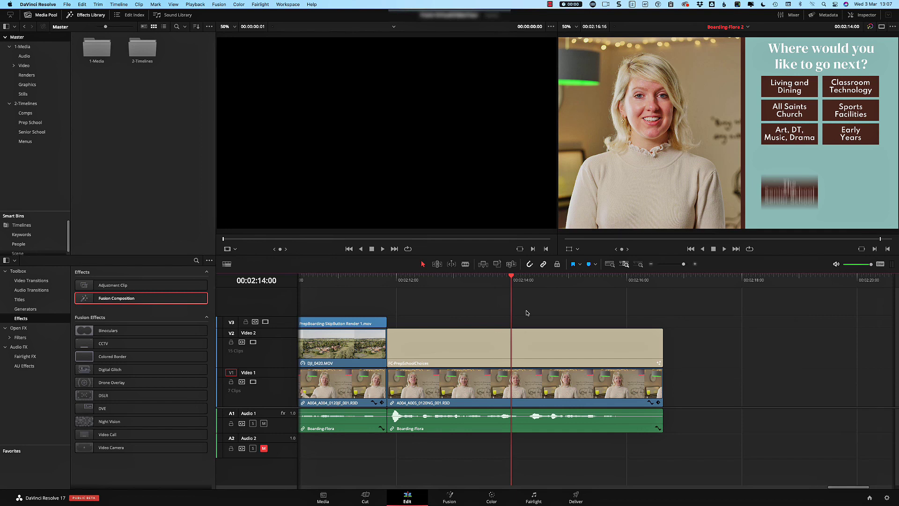
left_click(498, 341)
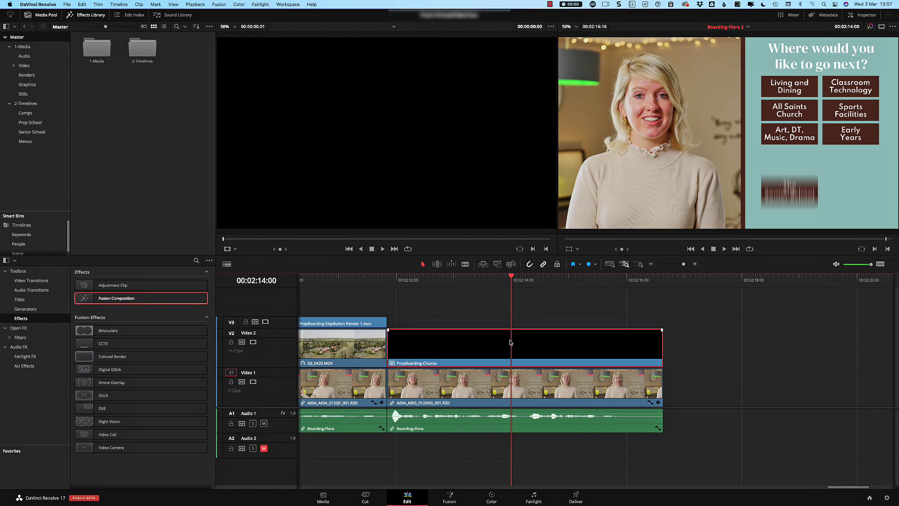
right_click(527, 340)
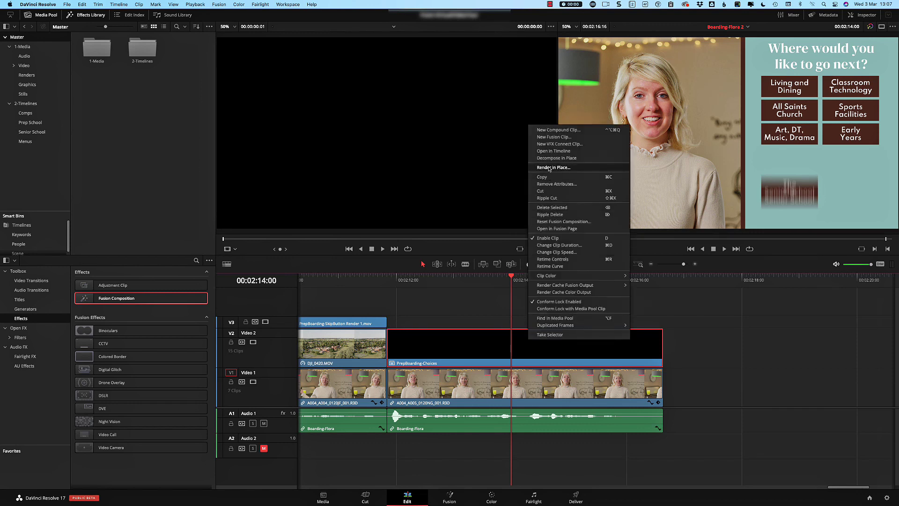
left_click(512, 331)
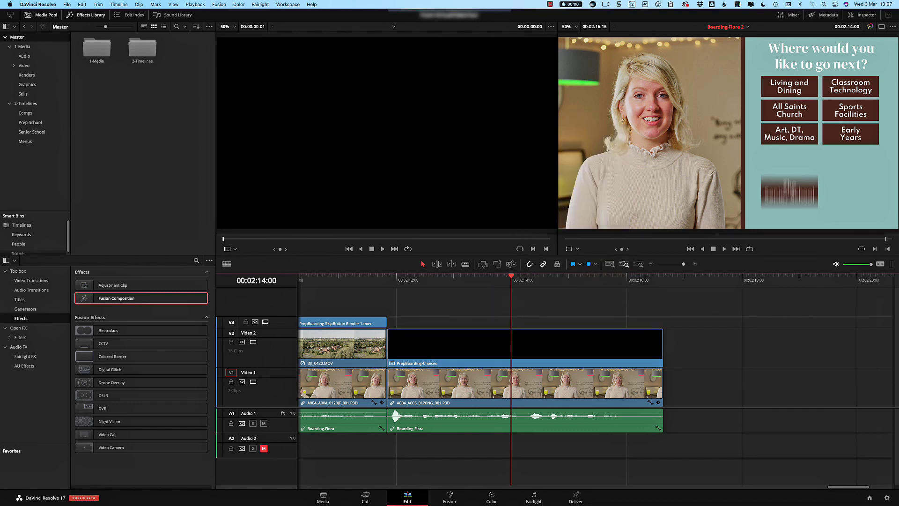
Review the project's color management settings and close them without saving.
left_click(887, 497)
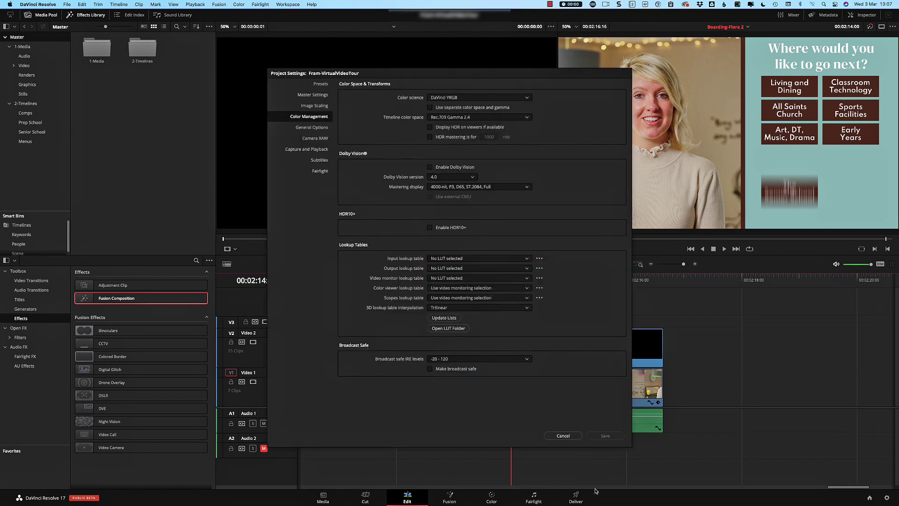
left_click(566, 438)
Examine the Render in Place format and codec choices for the PrepBoarding-Choices clip, and cancel the dialog.
right_click(521, 347)
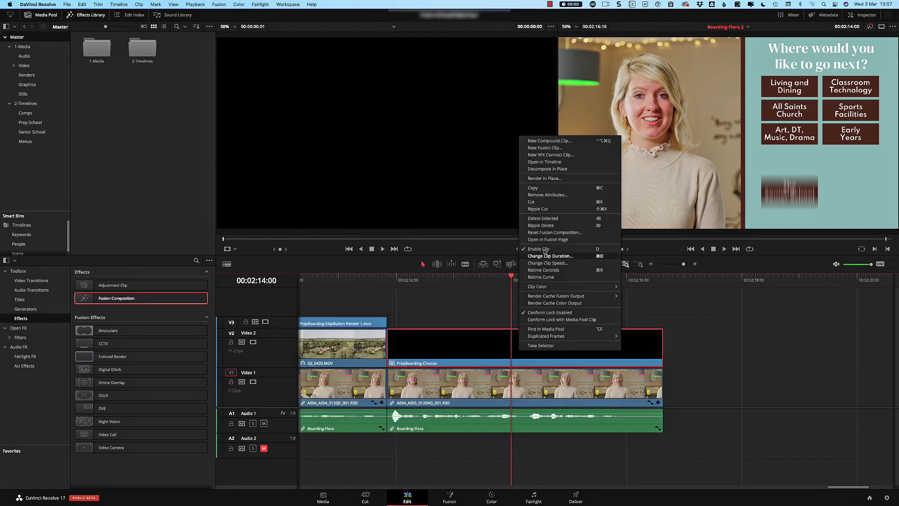
left_click(544, 178)
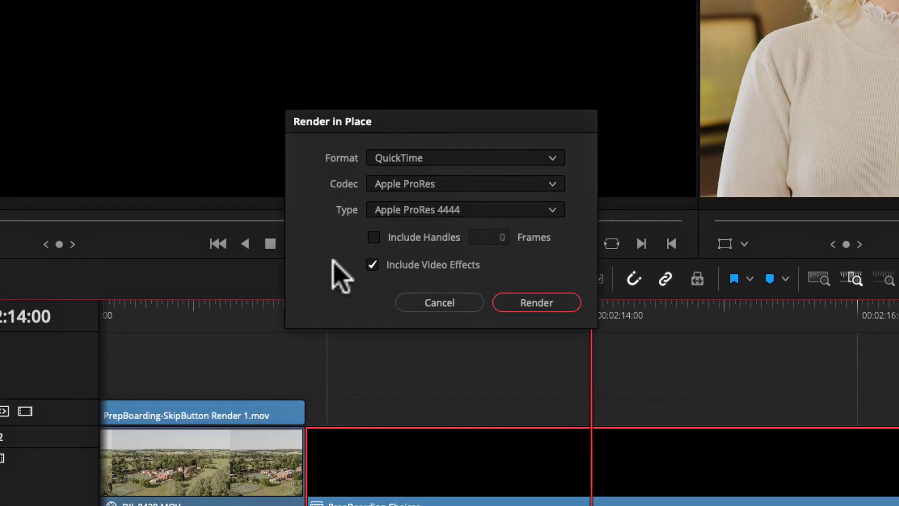
left_click(437, 161)
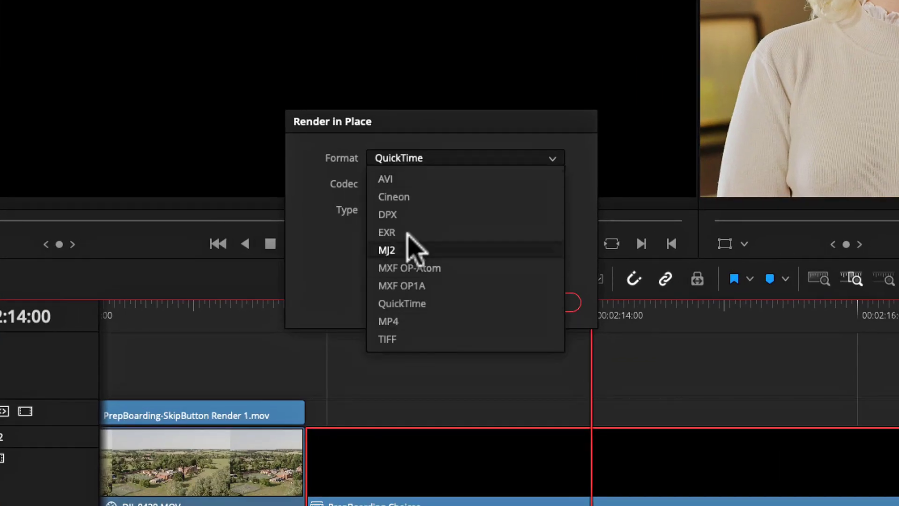
left_click(298, 229)
left_click(424, 185)
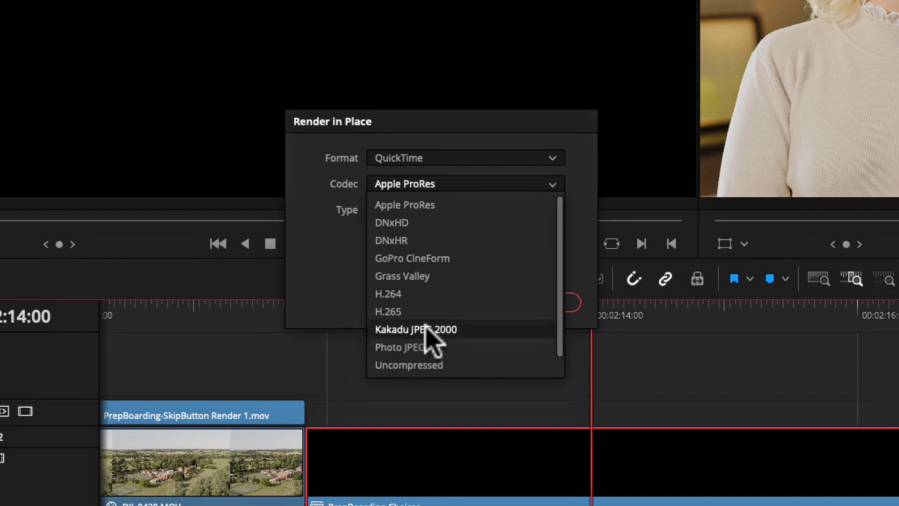
left_click(296, 202)
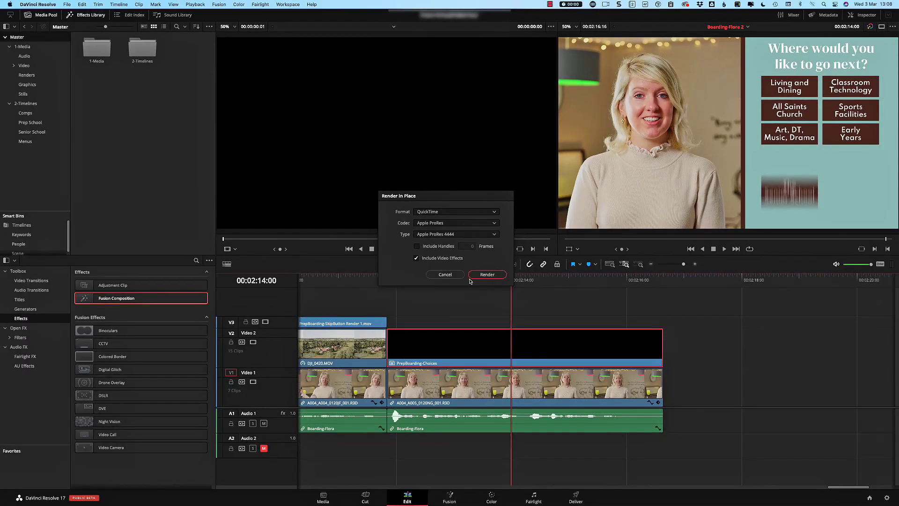
left_click(445, 274)
Render the PrepBoarding-Choices clip in place as QuickTime Apple ProRes 4444 with video effects into the Renders folder, and scrub the rendered clip.
left_click_drag(455, 279, 474, 280)
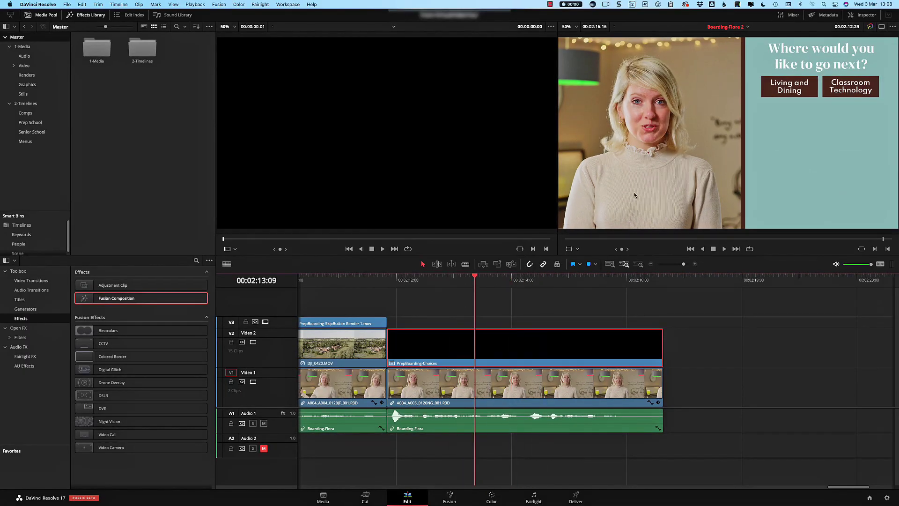
right_click(540, 346)
left_click(524, 170)
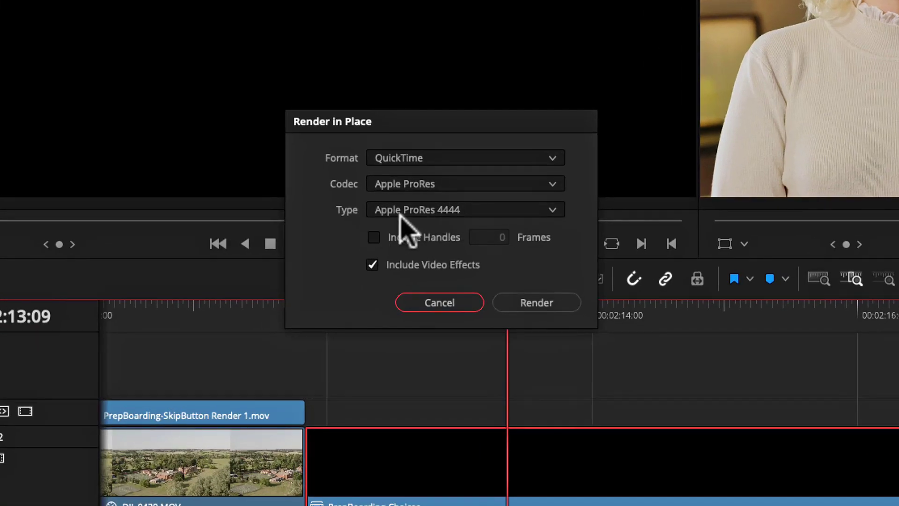
left_click(476, 211)
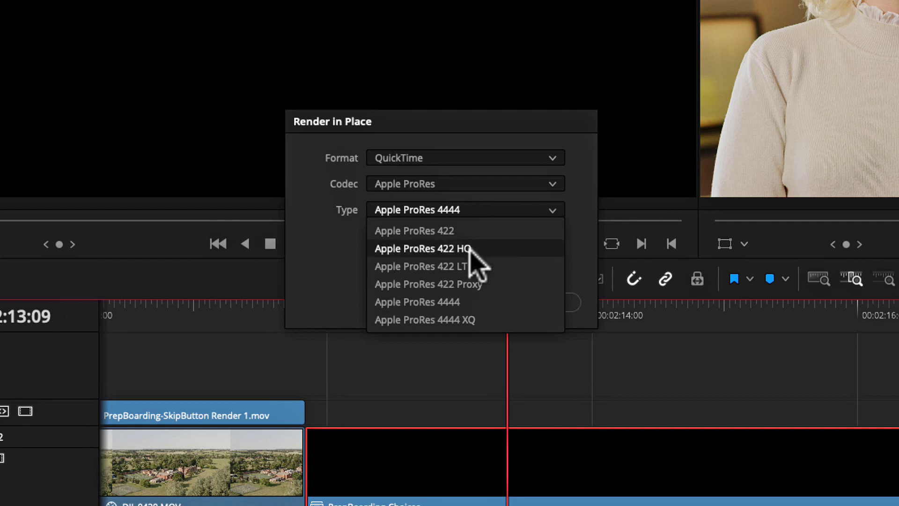
left_click(333, 264)
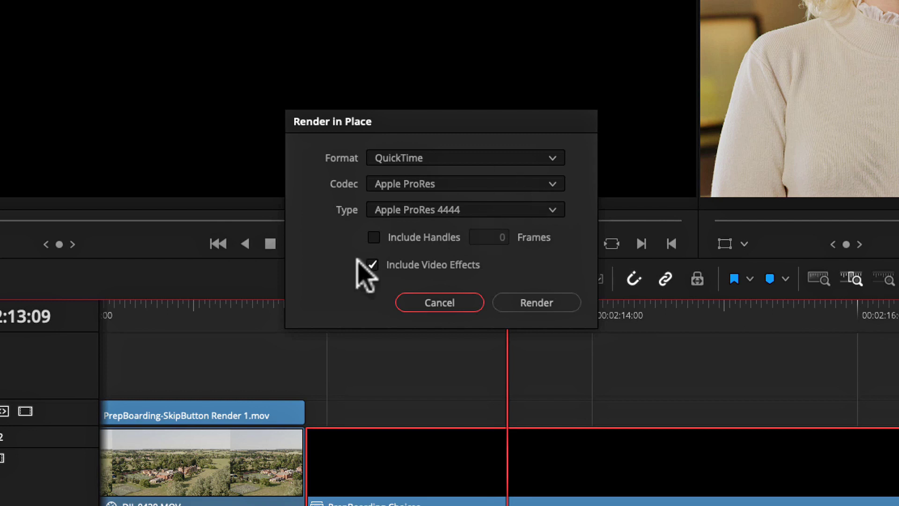
left_click(528, 303)
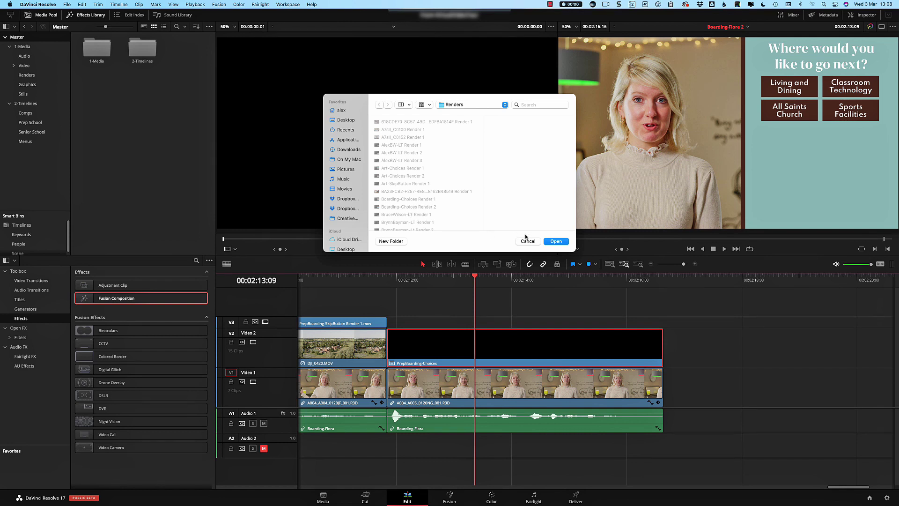
left_click(555, 241)
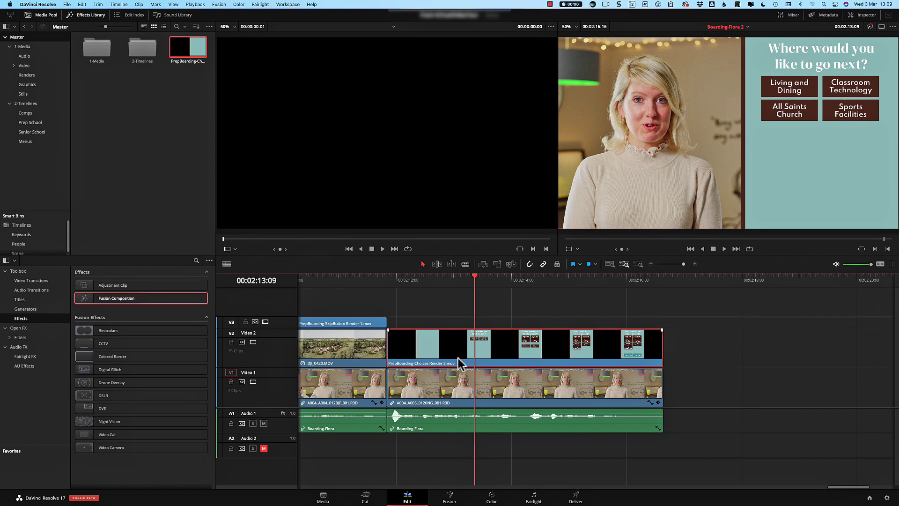
left_click_drag(408, 281, 499, 280)
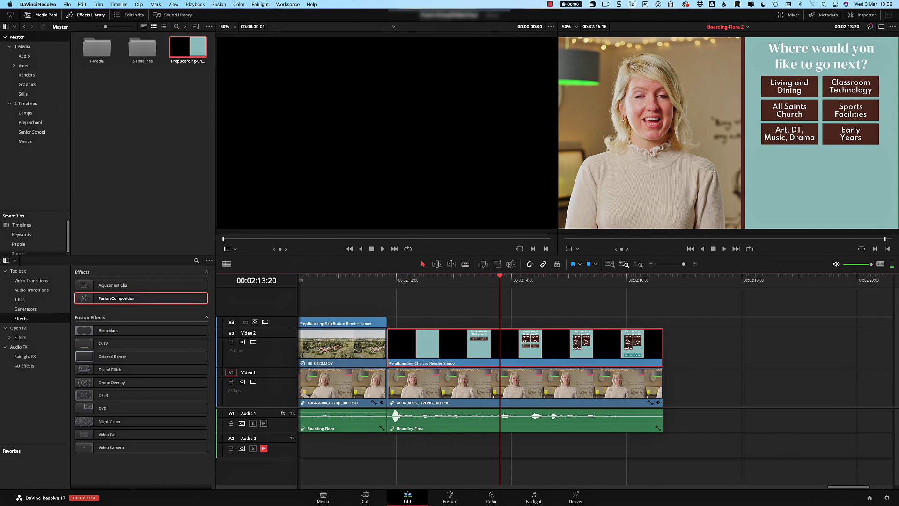
Set the project's color science to DaVinci YRGB Color Managed with the DaVinci Wide Gamut preset, save, and check the rendered choices clip.
left_click(886, 498)
left_click(476, 99)
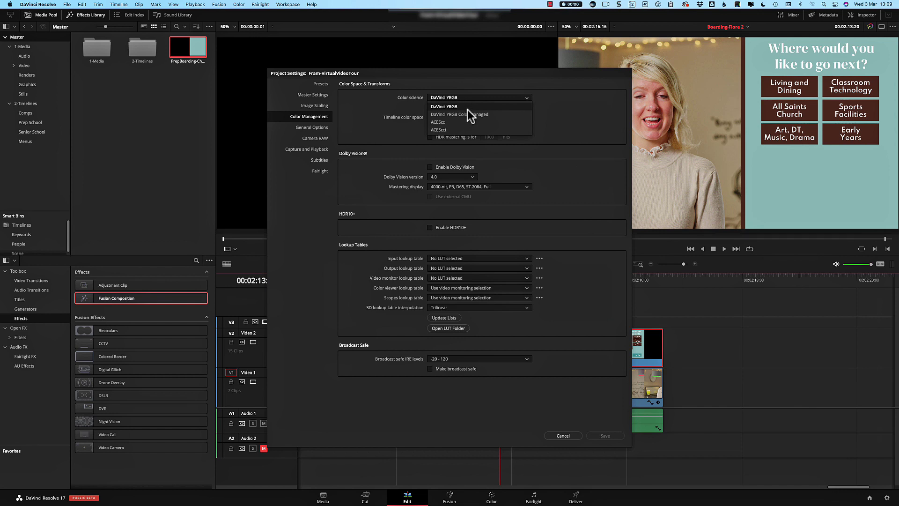
left_click(467, 109)
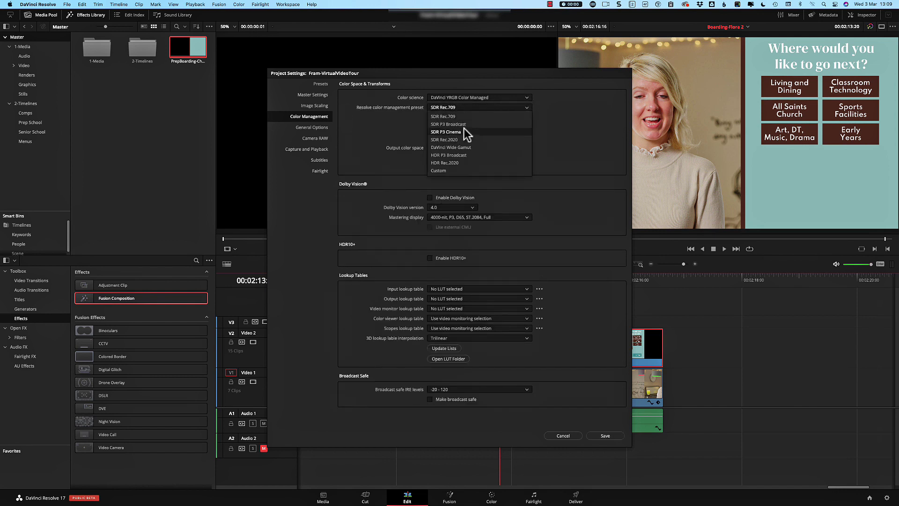
left_click(463, 147)
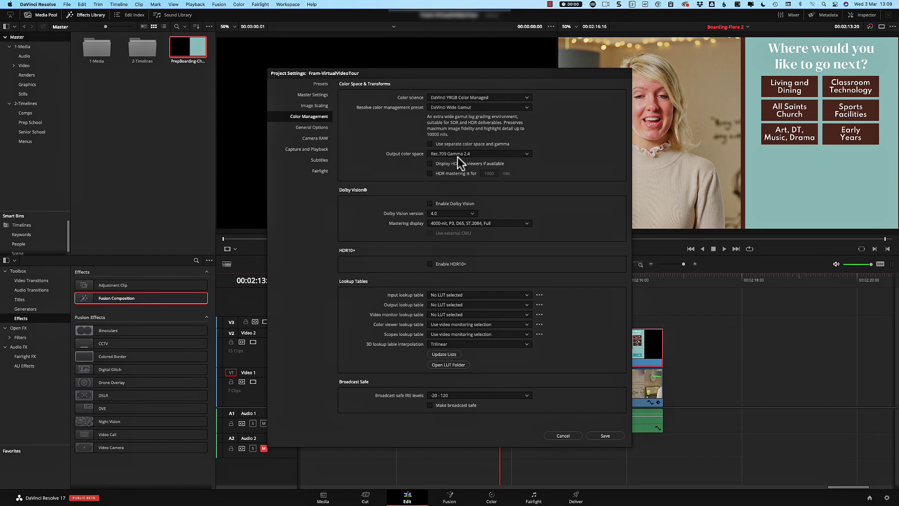
left_click(604, 436)
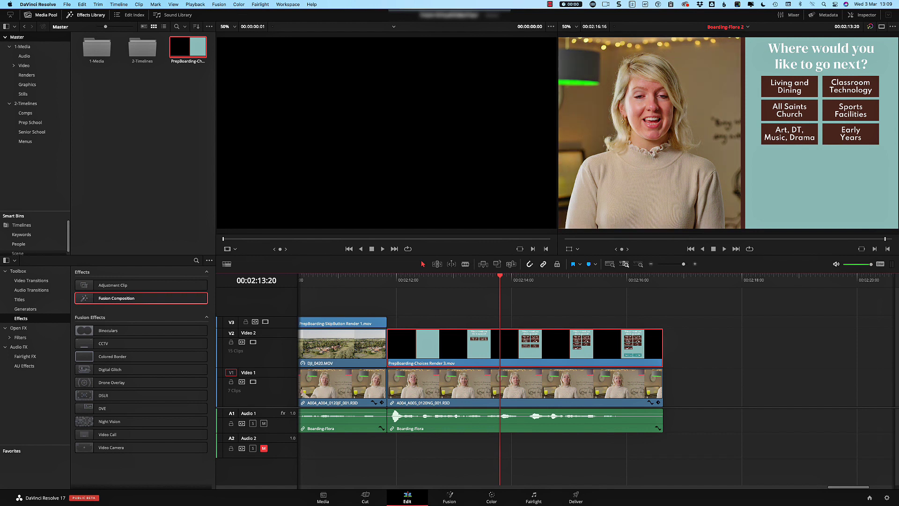
left_click(664, 280)
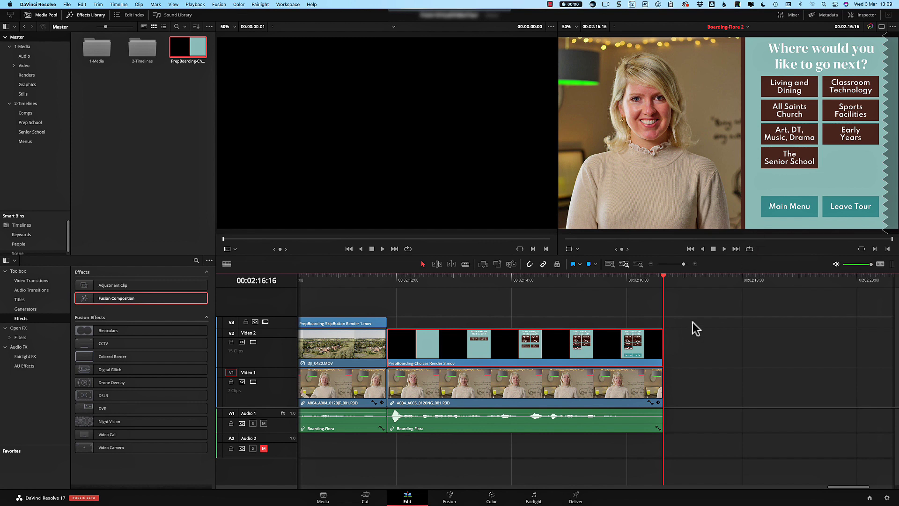
left_click_drag(400, 283, 661, 293)
Examine PrepBoarding-Choices Render 3.mov from the Master bin in the source viewer, and look through the Renders and Prep School bins.
double_click(504, 349)
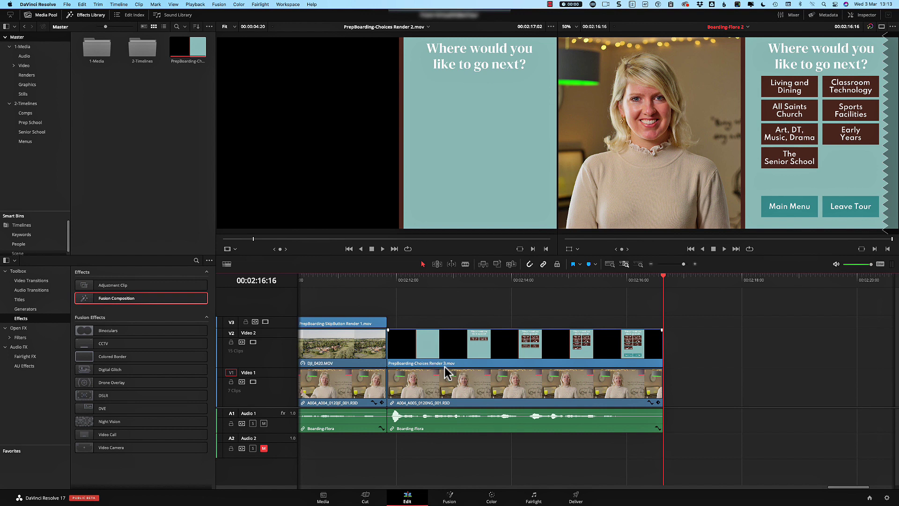
left_click(178, 50)
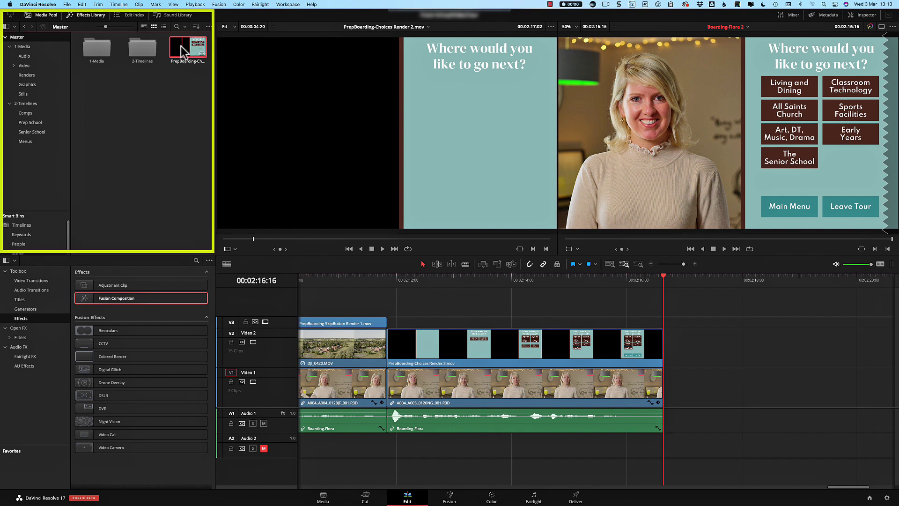
double_click(183, 49)
left_click_drag(248, 239, 219, 239)
left_click(198, 86)
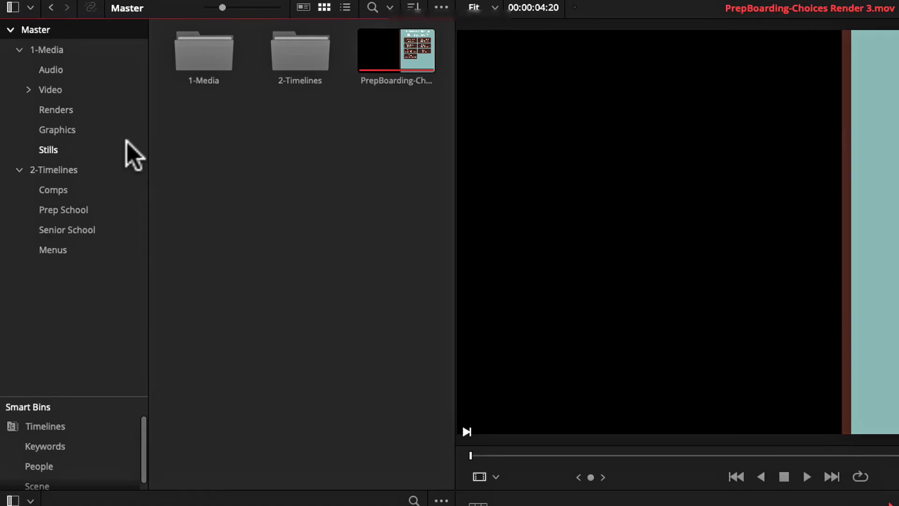
left_click(64, 114)
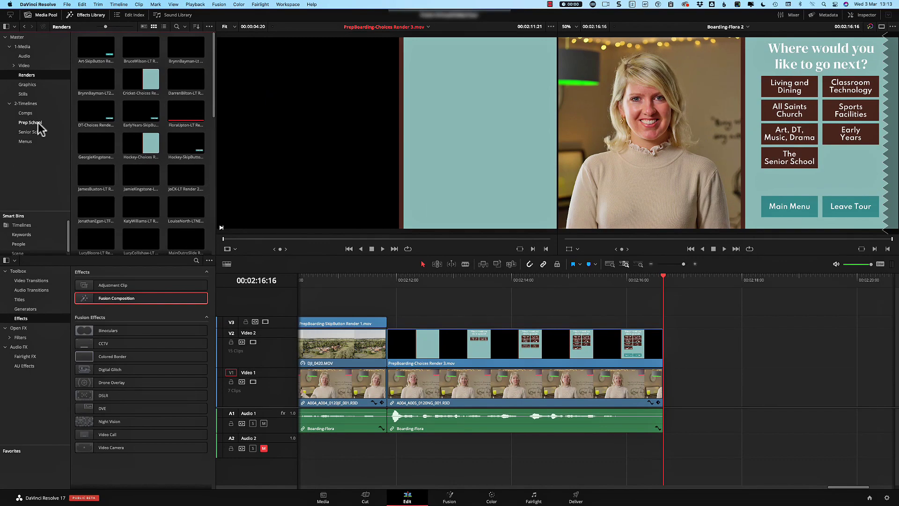
left_click(38, 123)
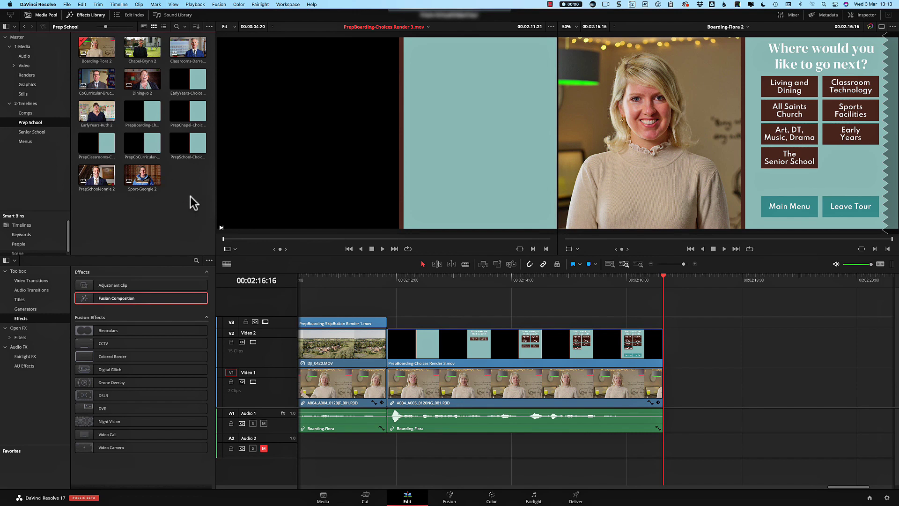
Place PrepBoarding-Choices Render 2.mov from the Prep School bin on Video 3 above the current render, preview it, and delete it.
left_click(140, 112)
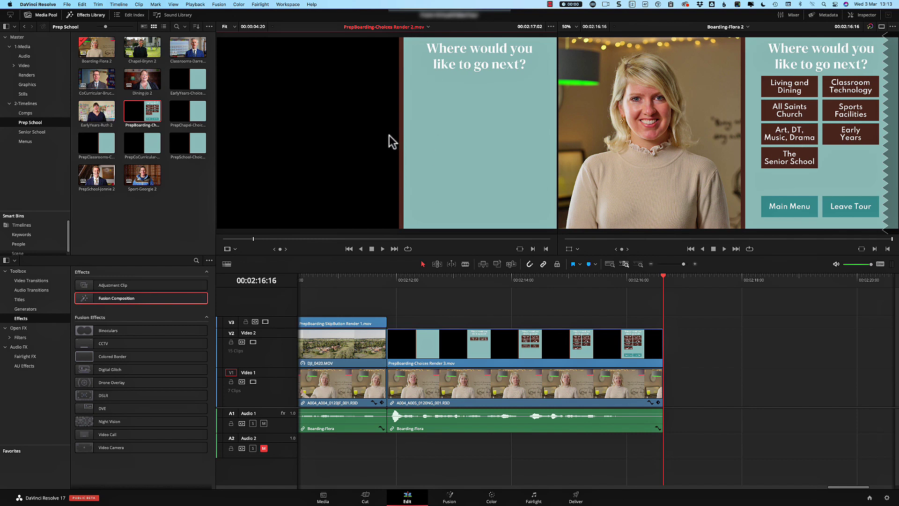
left_click_drag(149, 113, 408, 321)
left_click_drag(271, 316, 279, 296)
left_click(586, 283)
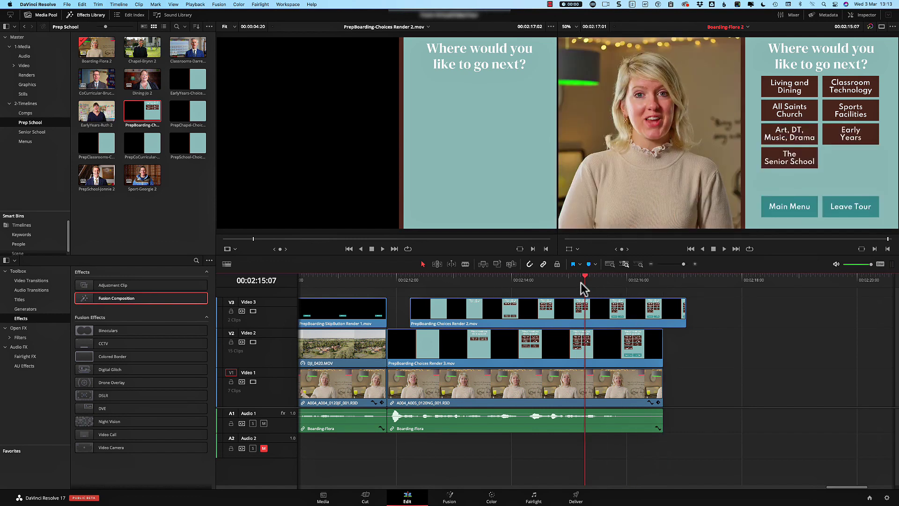
left_click(558, 310)
key("BackSpace")
Check the choices render on Video 2 along the timeline and decompose it to its original compound clip.
left_click(517, 282)
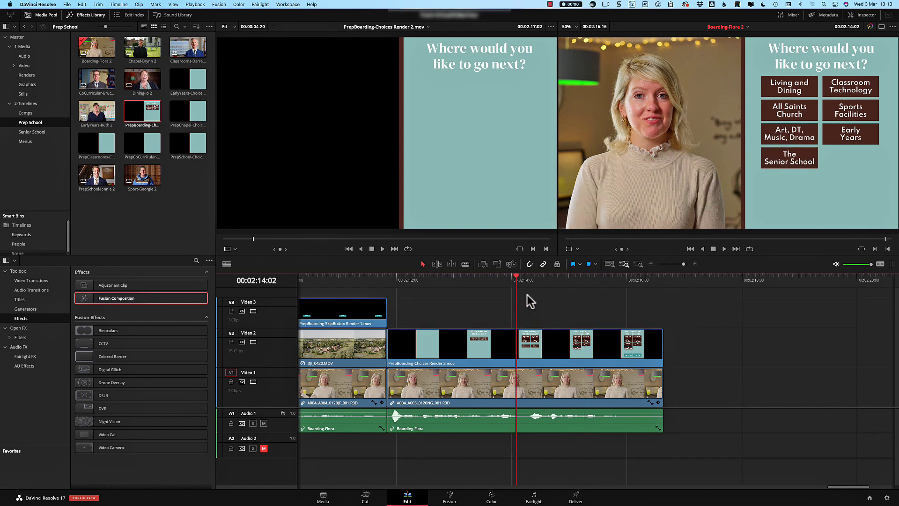
left_click(572, 280)
left_click(662, 280)
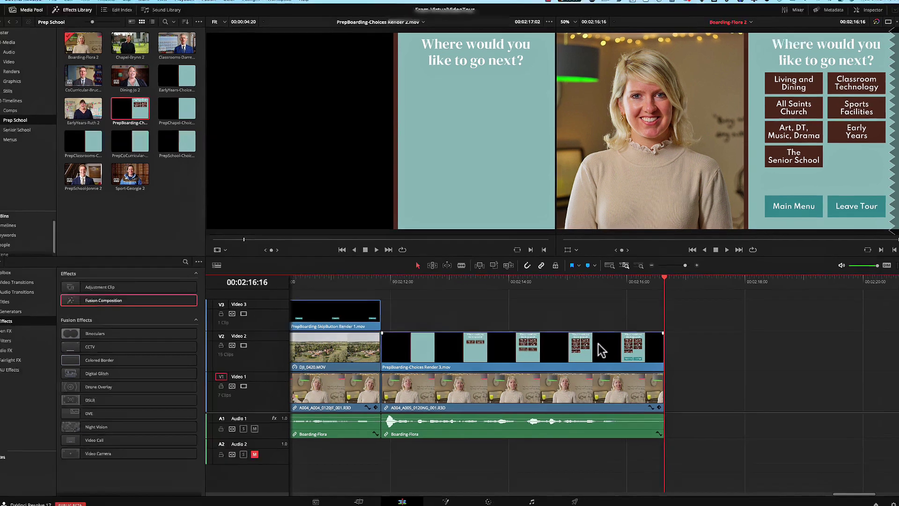
right_click(599, 342)
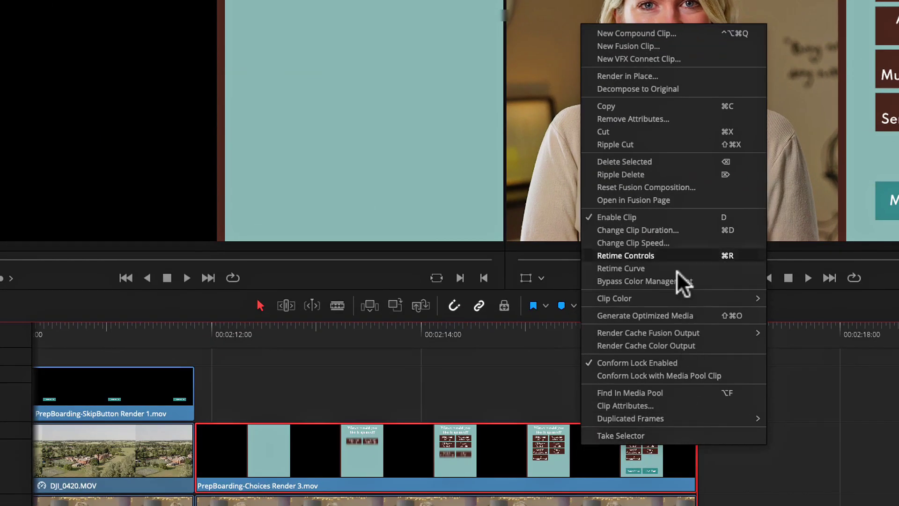
left_click(645, 89)
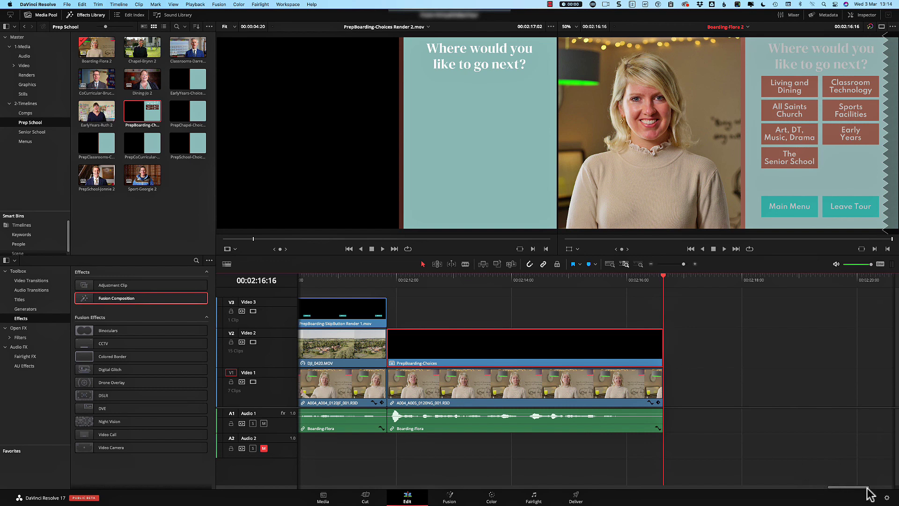
Set the project's color science to DaVinci YRGB, save the settings, and check the choices graphic at 00:02:14:22.
left_click(887, 498)
left_click(482, 98)
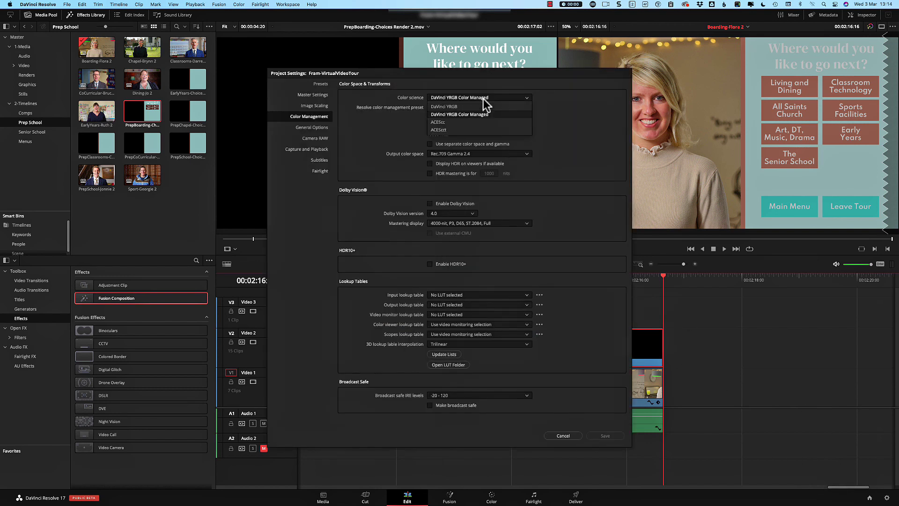
left_click(469, 109)
left_click(605, 436)
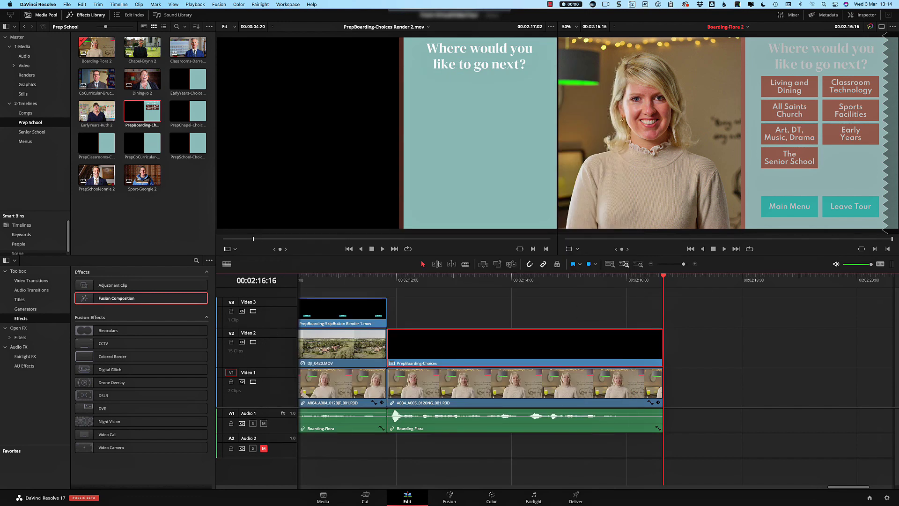
left_click(563, 285)
Open the PrepBoarding-Choices compound clip in its own timeline and, in Fusion, change the church button's text to "All Saints' Church".
right_click(537, 335)
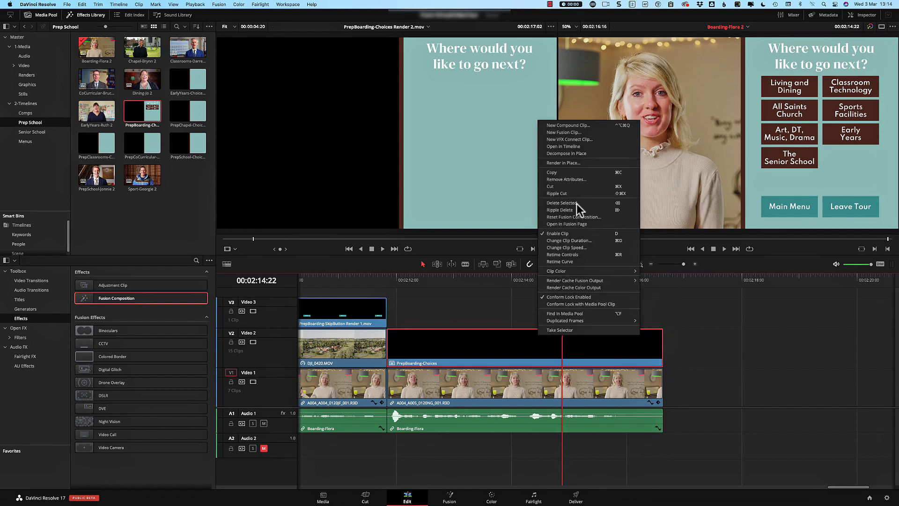
left_click(567, 146)
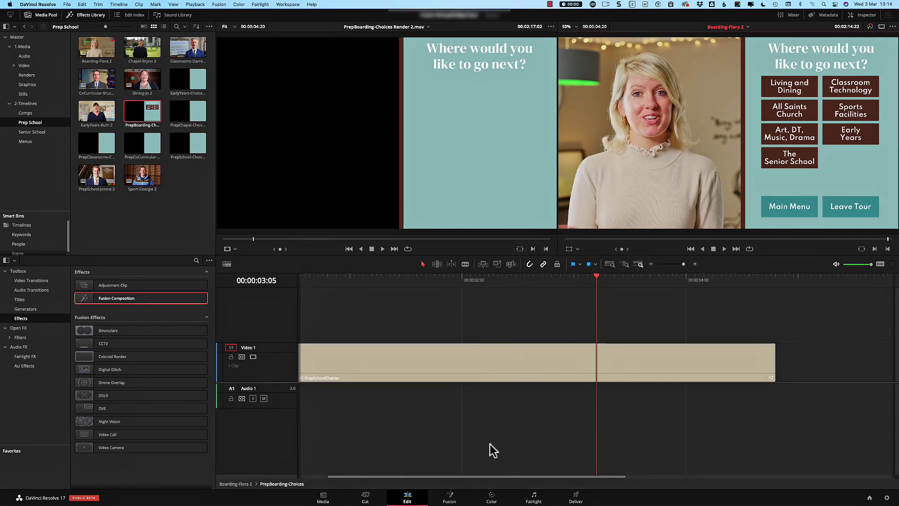
left_click(452, 503)
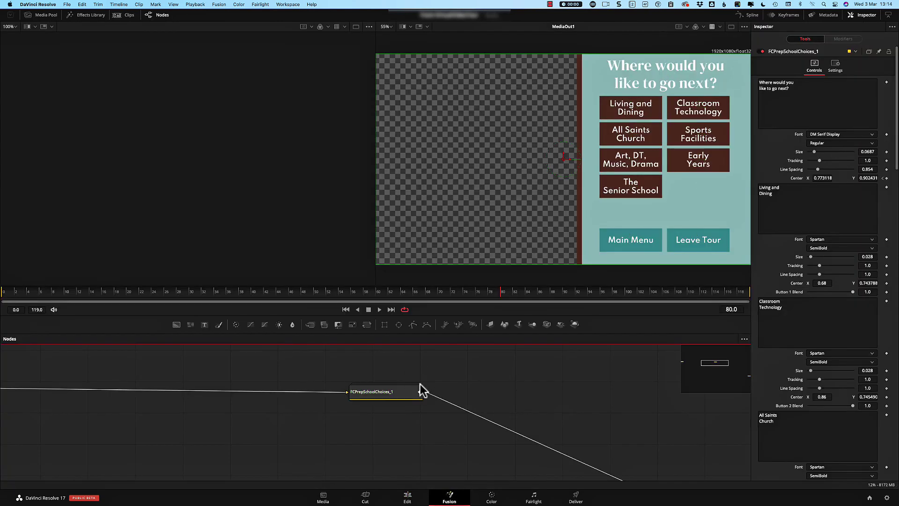
left_click(790, 416)
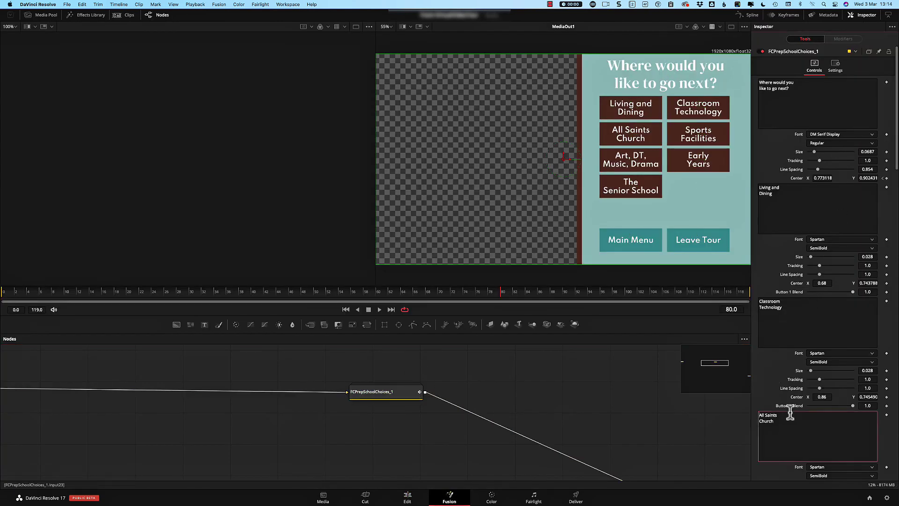
type("'")
left_click(648, 358)
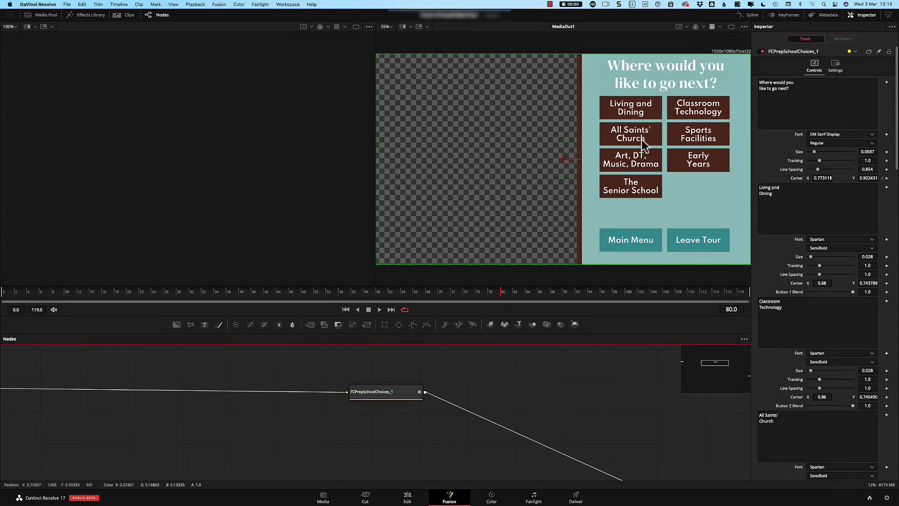
Return to the parent timeline and render PrepBoarding-Choices in place as QuickTime Apple ProRes 4444 with video effects into the Renders folder.
left_click(408, 498)
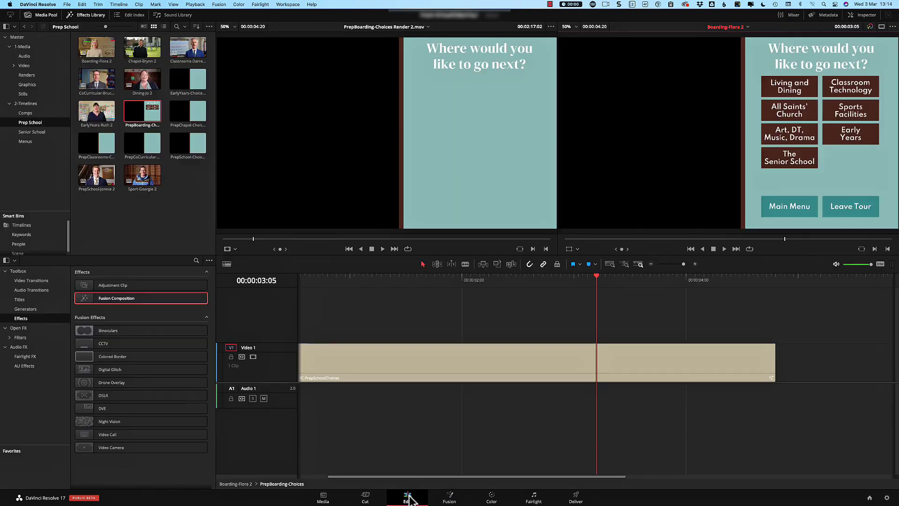
left_click(233, 486)
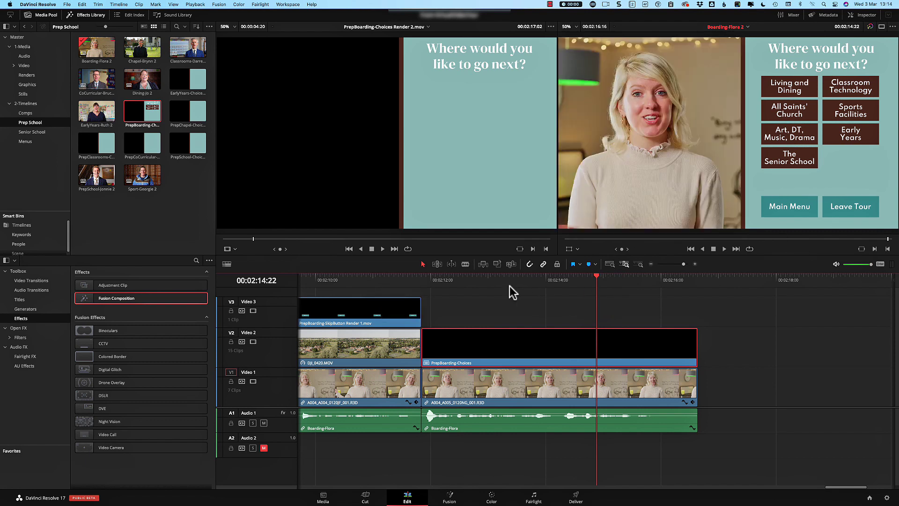
right_click(603, 336)
left_click(637, 165)
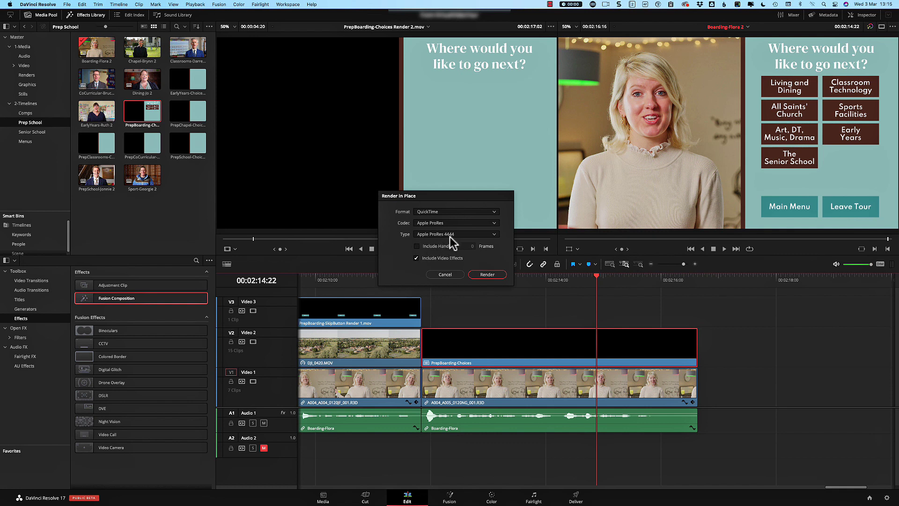
left_click(482, 274)
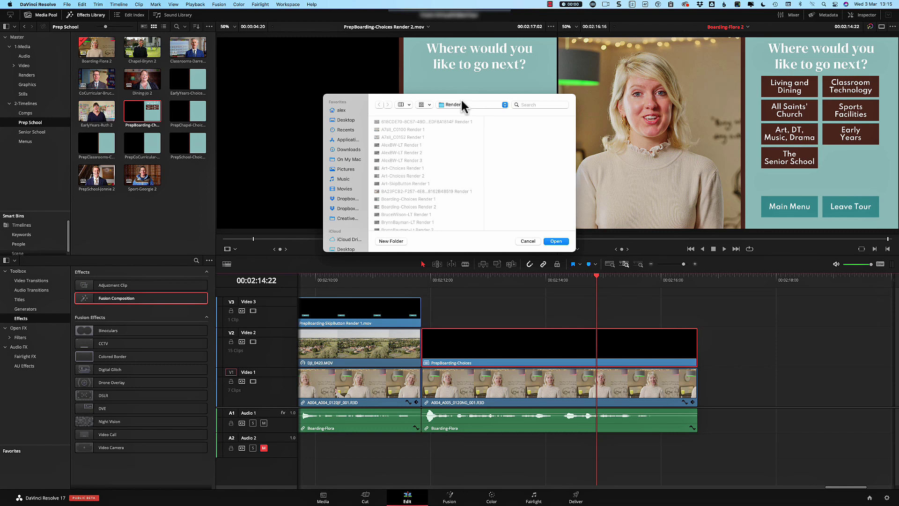
left_click(556, 242)
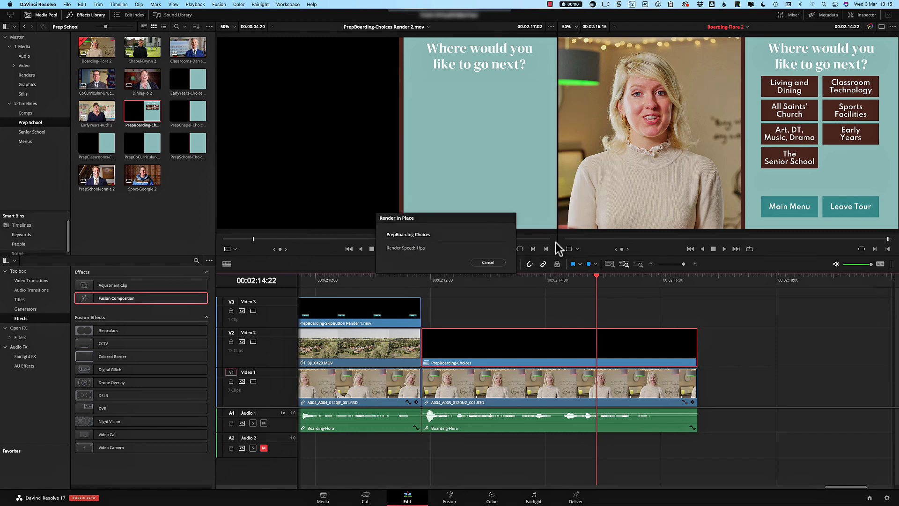